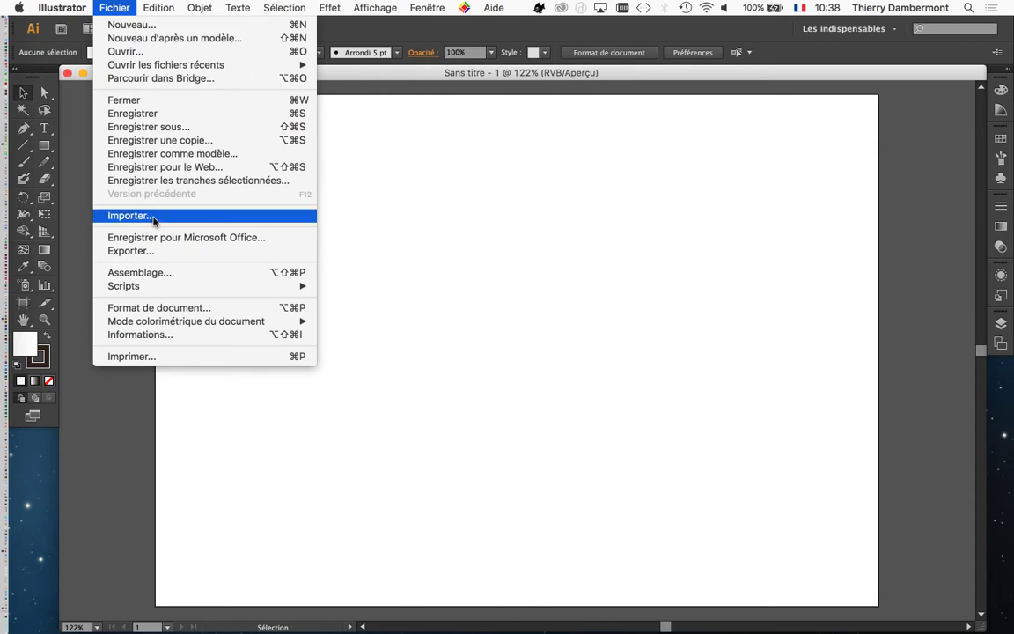
- Place Vintage-Cute-Girl-Image-GraphicsFairy.jpg from the "C-travailler les paramètres pour obtenir un dessin meilleur" folder as a linked image on the artboard
{"action": "left_click", "coordinate": [136, 217]}
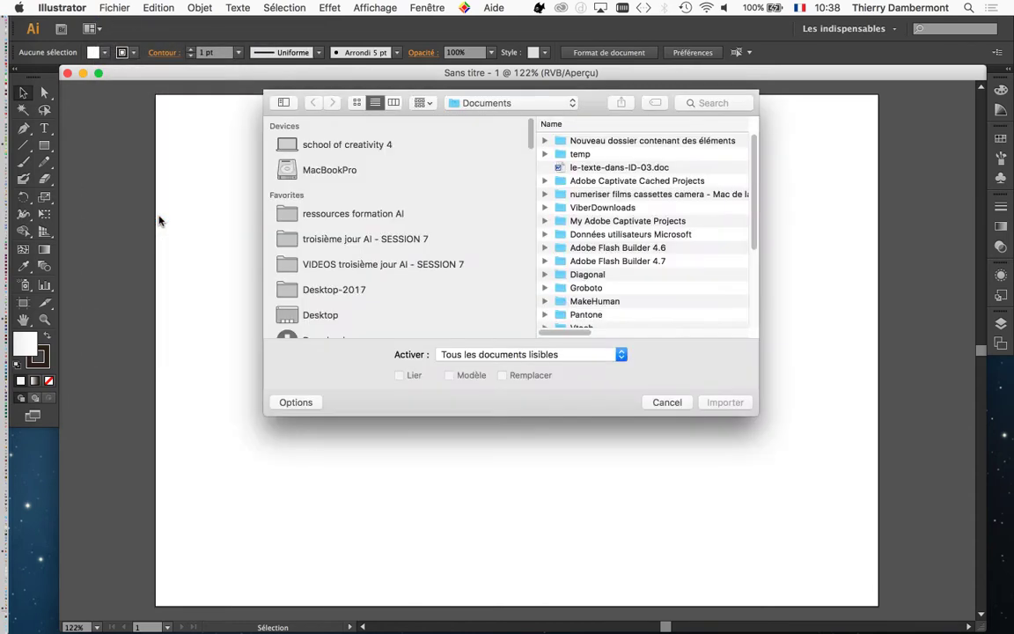
{"action": "left_click", "coordinate": [372, 245]}
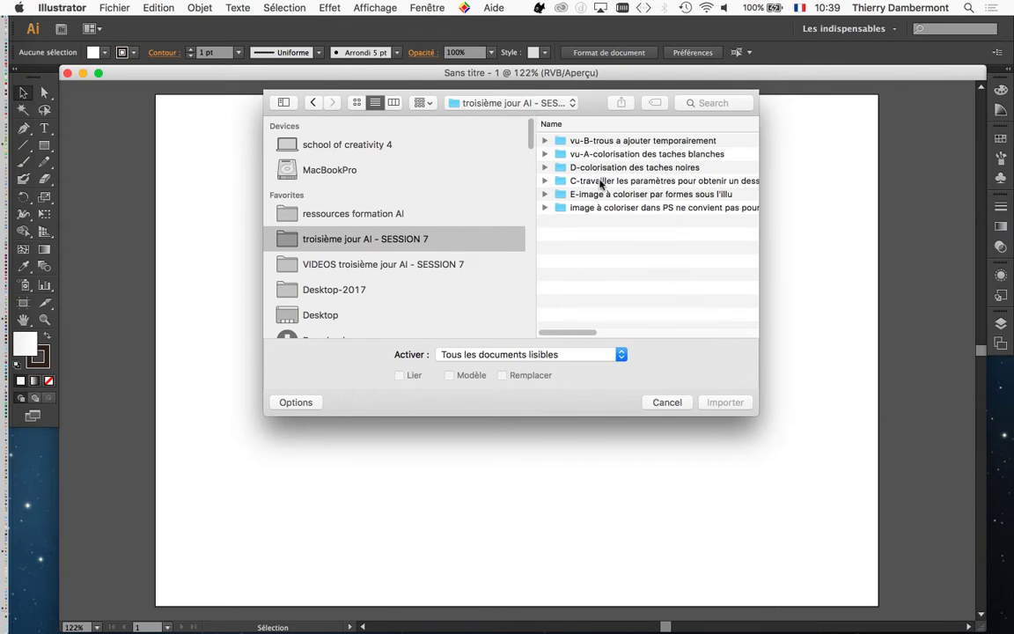
{"action": "left_click", "coordinate": [545, 180]}
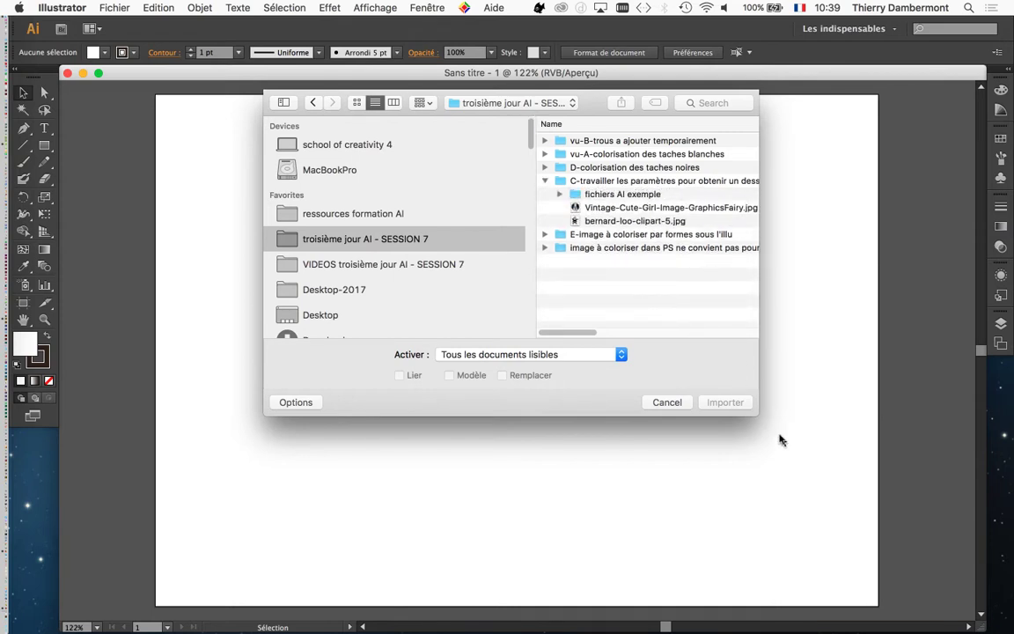
{"action": "left_click_drag", "start_coordinate": [756, 415], "coordinate": [956, 452]}
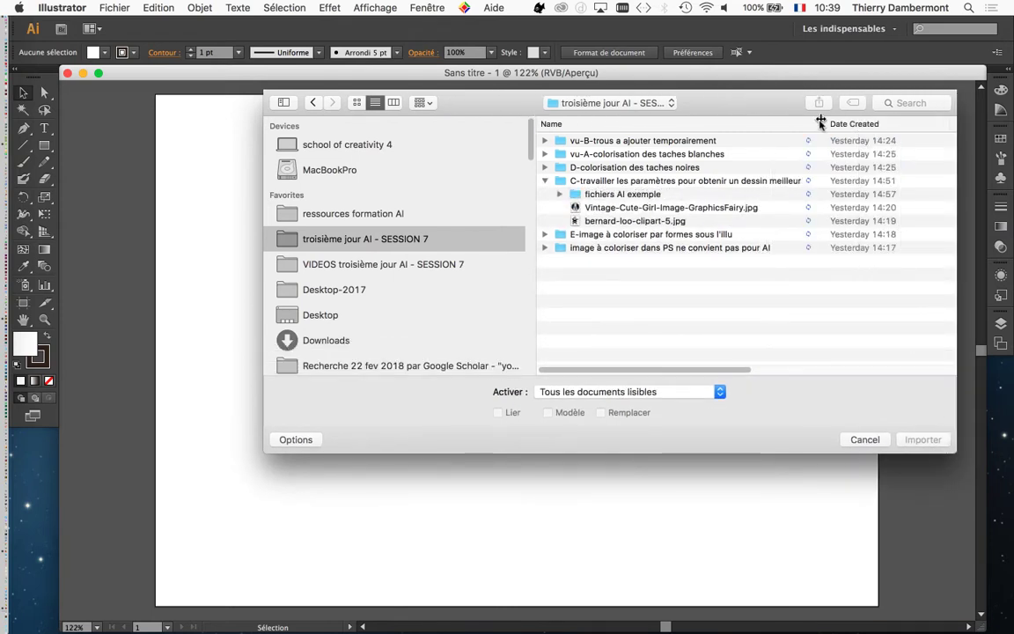
{"action": "left_click_drag", "start_coordinate": [824, 123], "coordinate": [897, 123]}
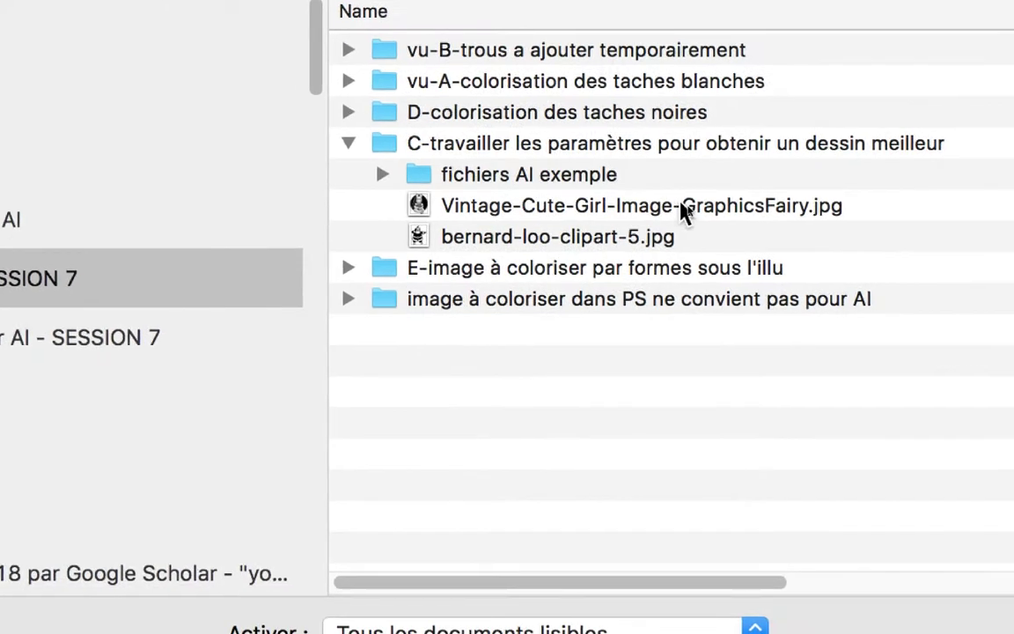
{"action": "left_click", "coordinate": [729, 212]}
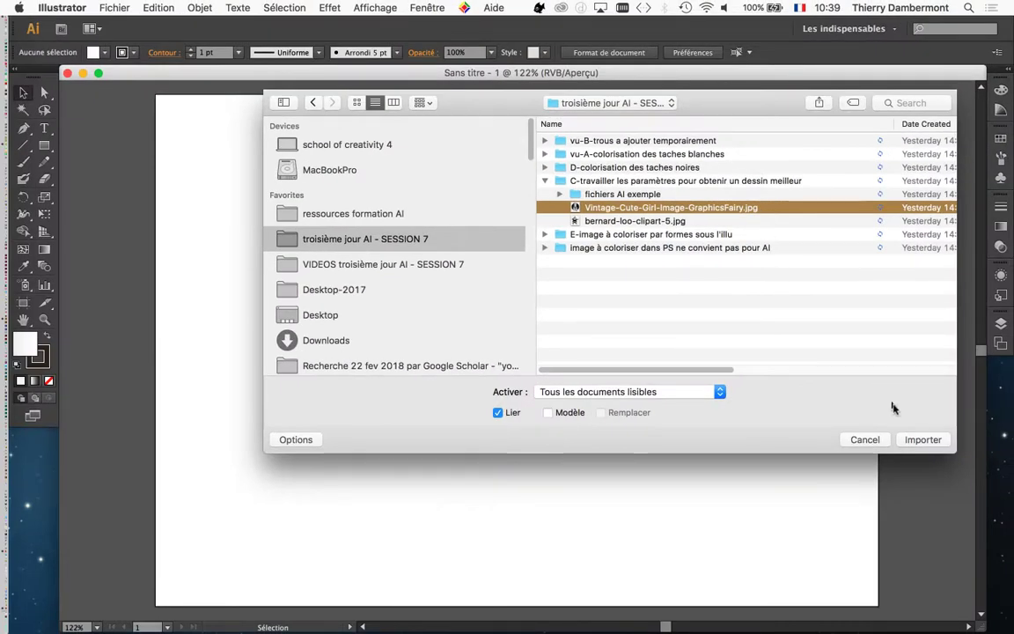
{"action": "left_click", "coordinate": [921, 440]}
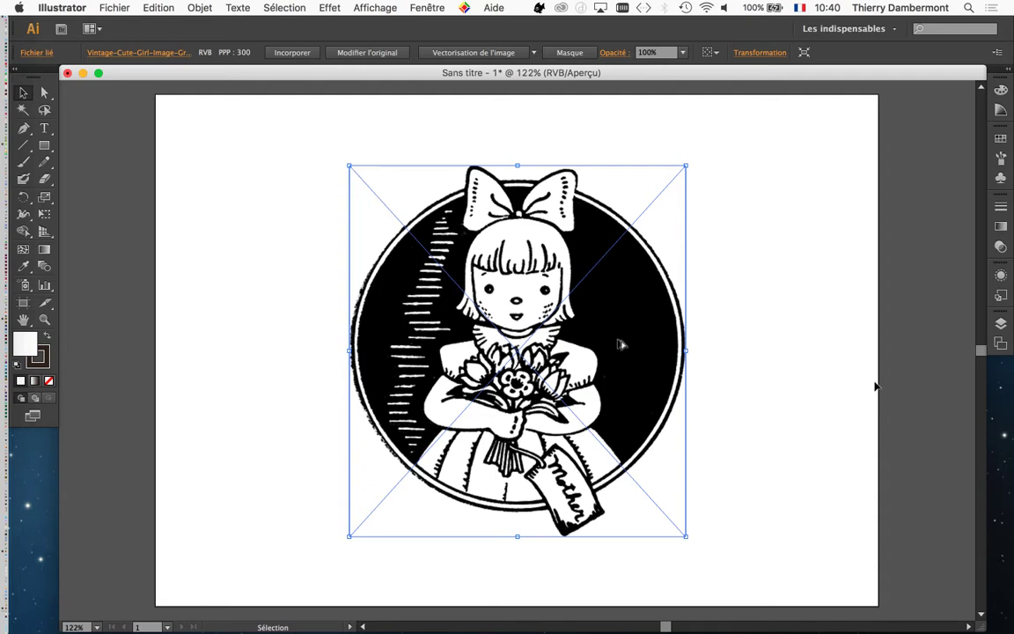
- Examine the line edges of the flower bouquet in the placed image at high magnification
{"action": "key", "text": "super+equal"}
{"action": "key", "text": "super+equal"}
{"action": "key", "text": "super+equal"}
{"action": "key", "text": "super+equal"}
{"action": "key", "text": "super+equal"}
{"action": "key", "text": "super+equal"}
{"action": "key", "text": "super+equal"}
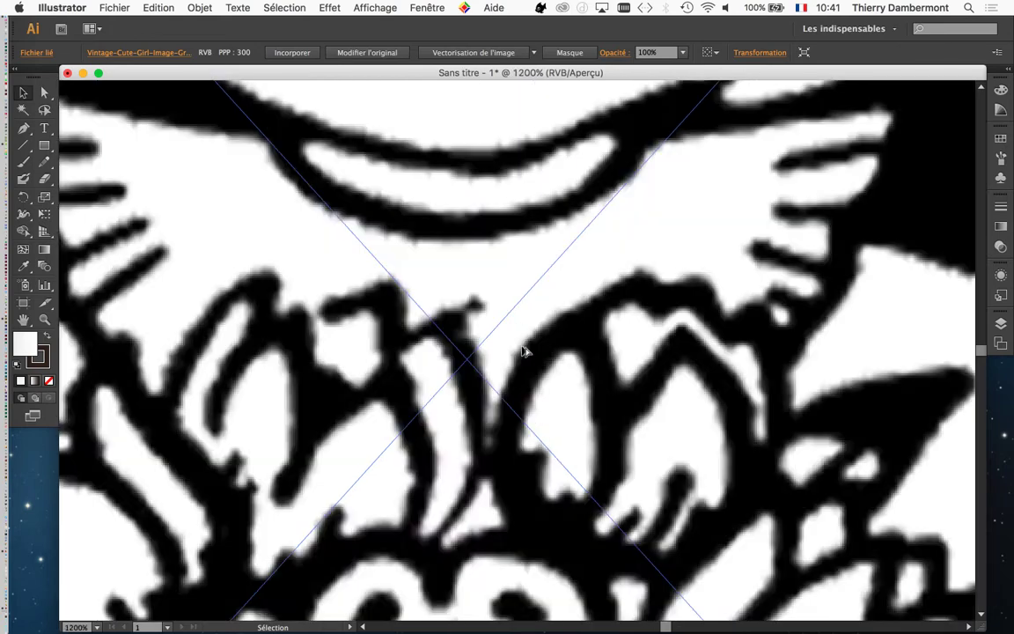
{"action": "key", "text": "super+minus"}
{"action": "key", "text": "super+minus"}
{"action": "key", "text": "super+minus"}
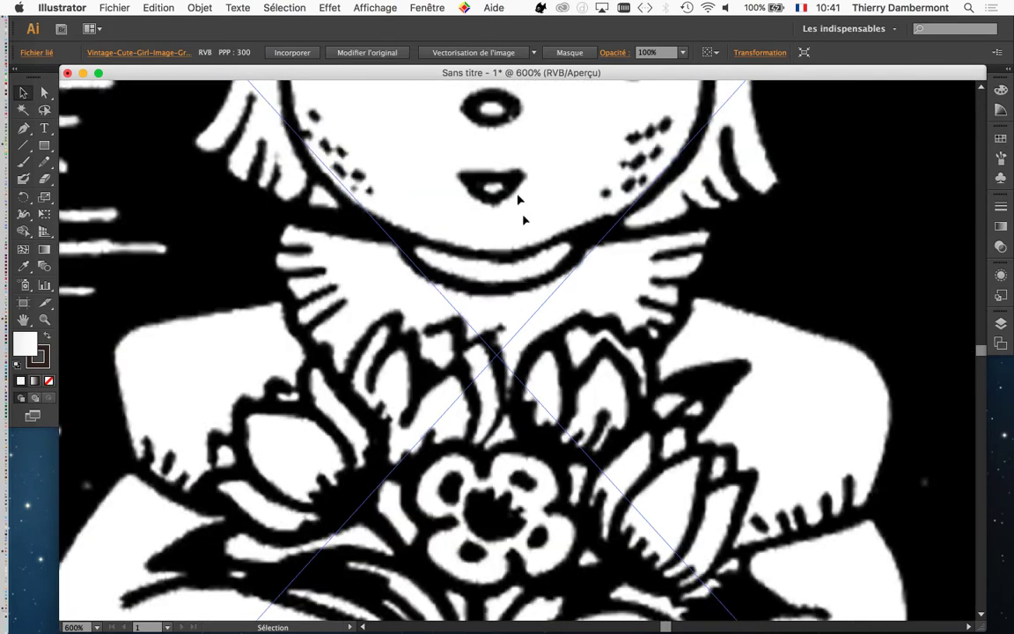
{"action": "key", "text": "space"}
{"action": "left_click_drag", "start_coordinate": [514, 197], "coordinate": [423, 139]}
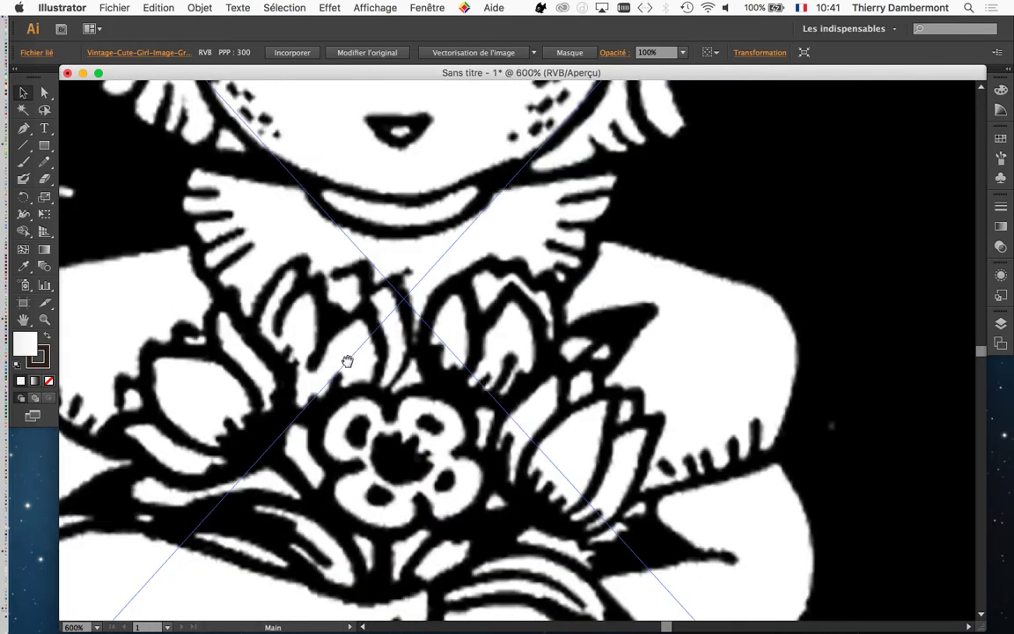
{"action": "left_click_drag", "start_coordinate": [349, 361], "coordinate": [429, 215]}
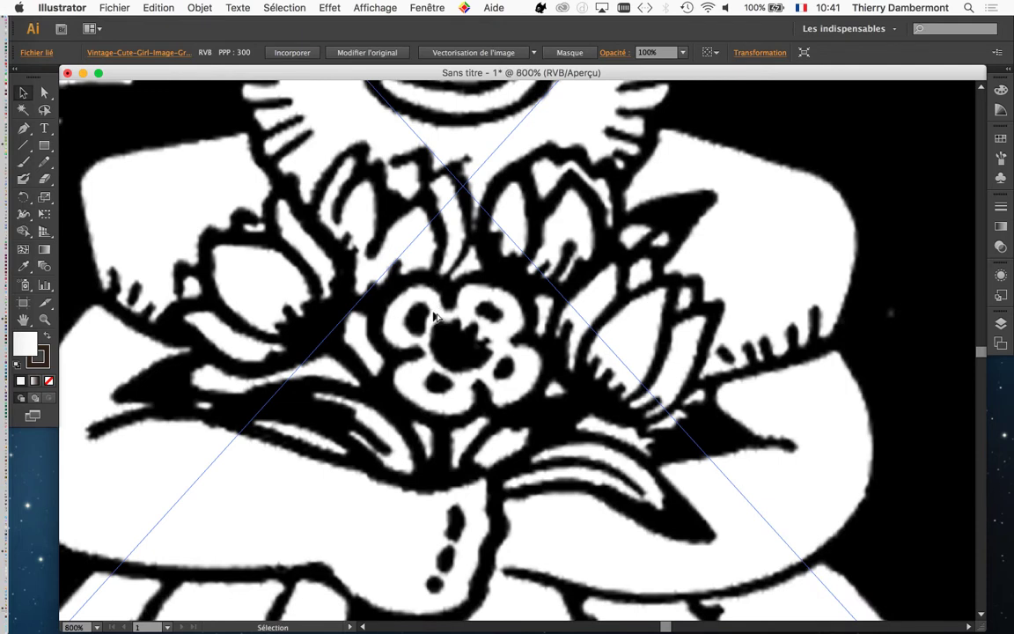
{"action": "scroll", "coordinate": [436, 317], "scroll_direction": "up", "scroll_amount": 2}
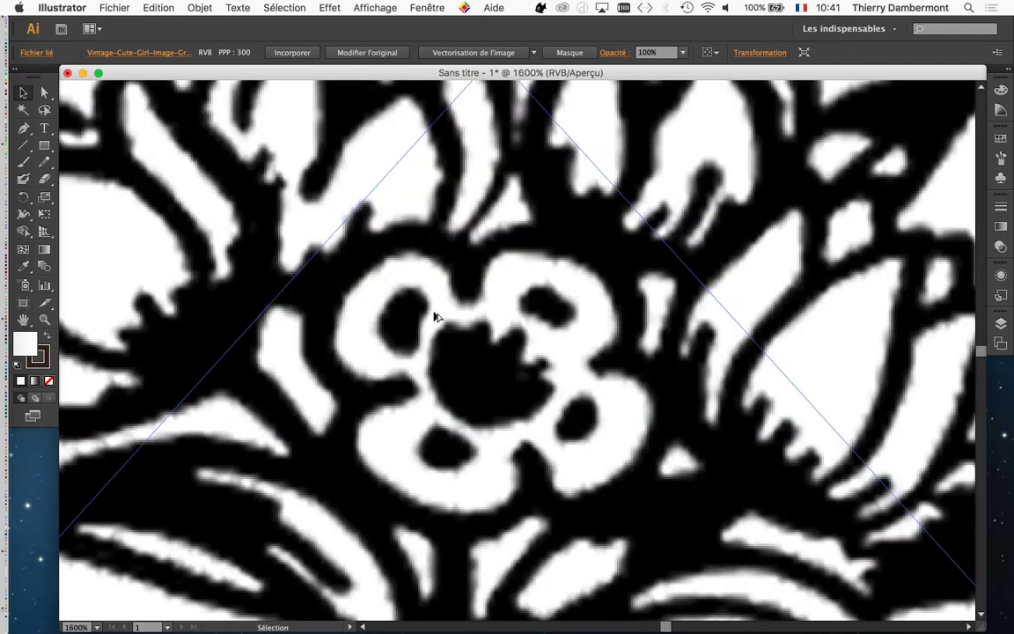
{"action": "scroll", "coordinate": [436, 317], "scroll_direction": "up", "scroll_amount": 2}
{"action": "scroll", "coordinate": [436, 317], "scroll_direction": "down", "scroll_amount": 2}
{"action": "scroll", "coordinate": [436, 317], "scroll_direction": "down", "scroll_amount": 2}
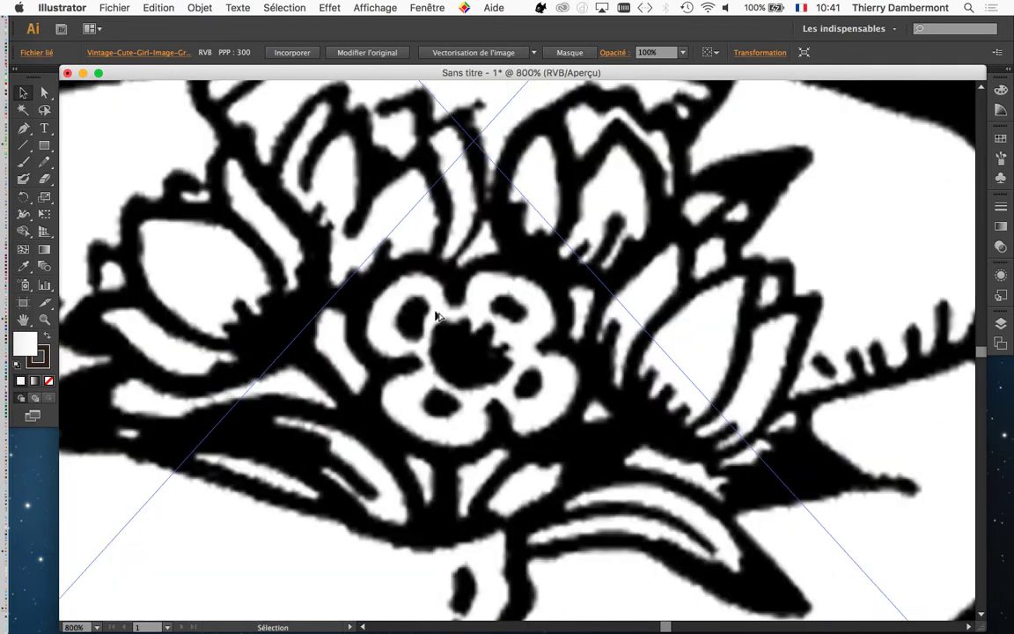
{"action": "scroll", "coordinate": [396, 281], "scroll_direction": "down", "scroll_amount": 1}
{"action": "scroll", "coordinate": [408, 210], "scroll_direction": "up", "scroll_amount": 3}
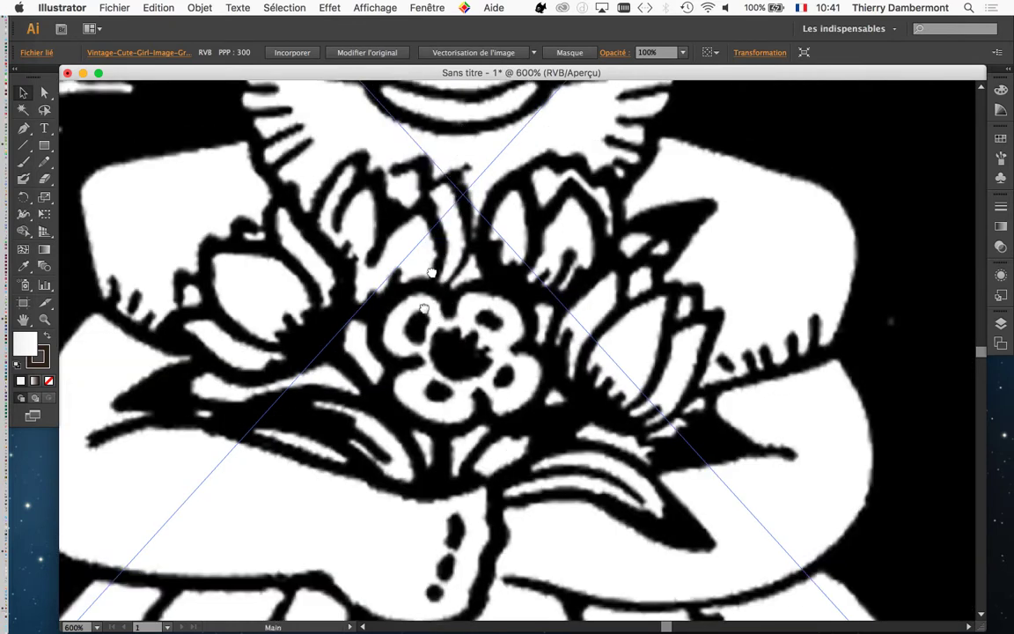
- Examine the edges of the girl's mouth at pixel level, finishing with the whole figure at 200%
{"action": "scroll", "coordinate": [407, 210], "scroll_direction": "up", "scroll_amount": 2}
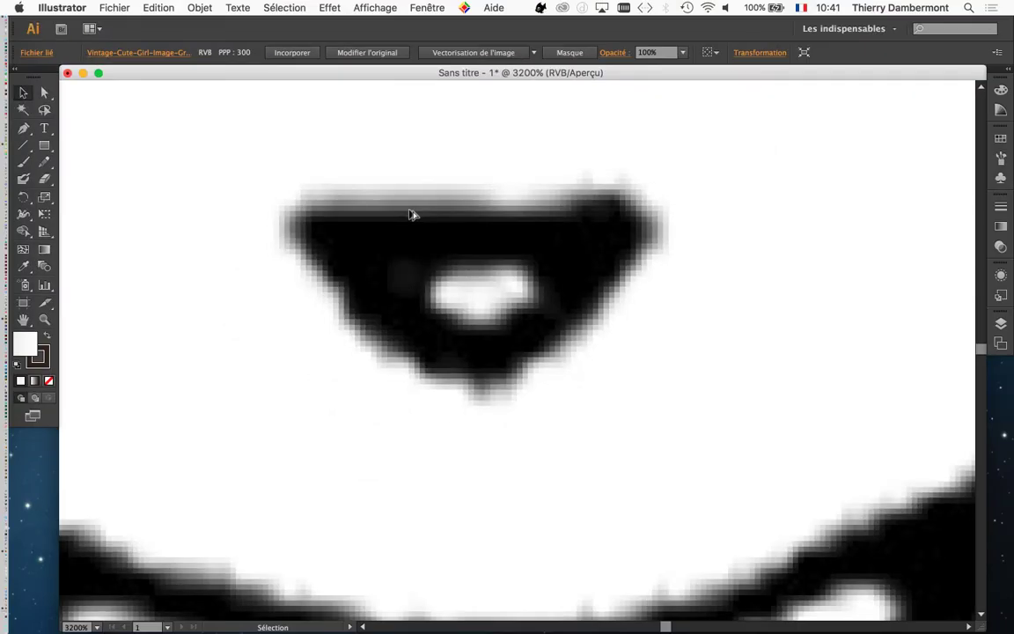
{"action": "key", "text": "super+minus"}
{"action": "key", "text": "super+minus"}
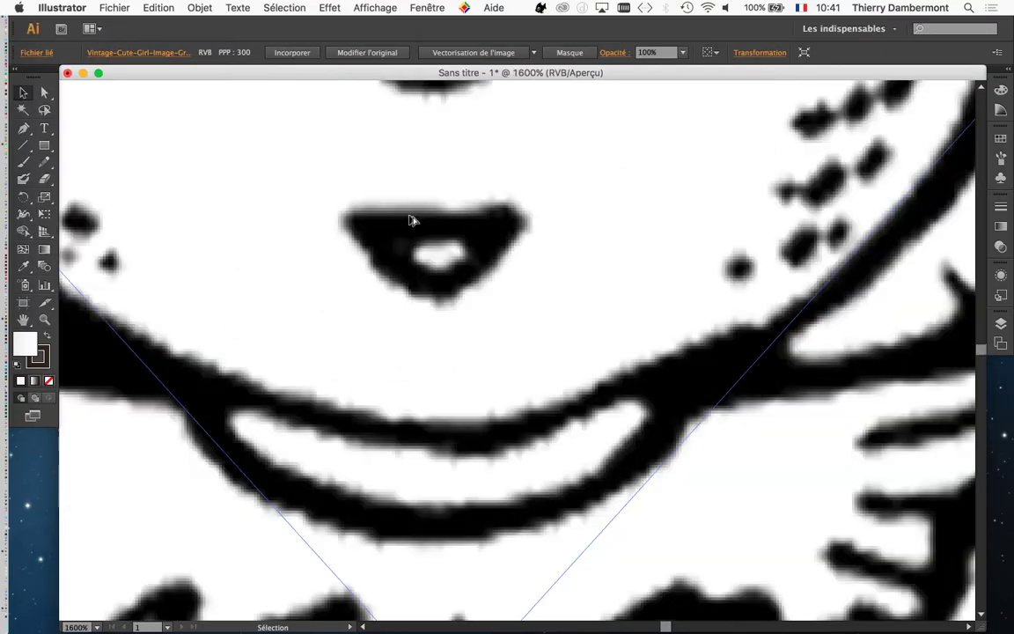
{"action": "key", "text": "super+minus"}
{"action": "key", "text": "super+minus"}
{"action": "key", "text": "super+minus"}
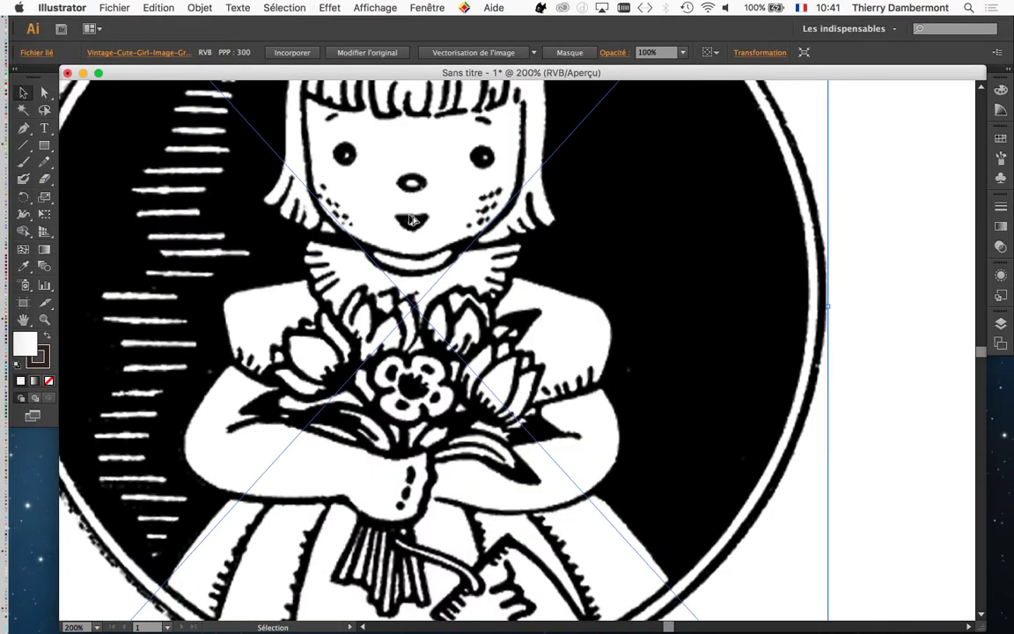
{"action": "key", "text": "super+minus"}
{"action": "left_click_drag", "start_coordinate": [305, 293], "coordinate": [275, 280]}
{"action": "key", "text": "super+plus"}
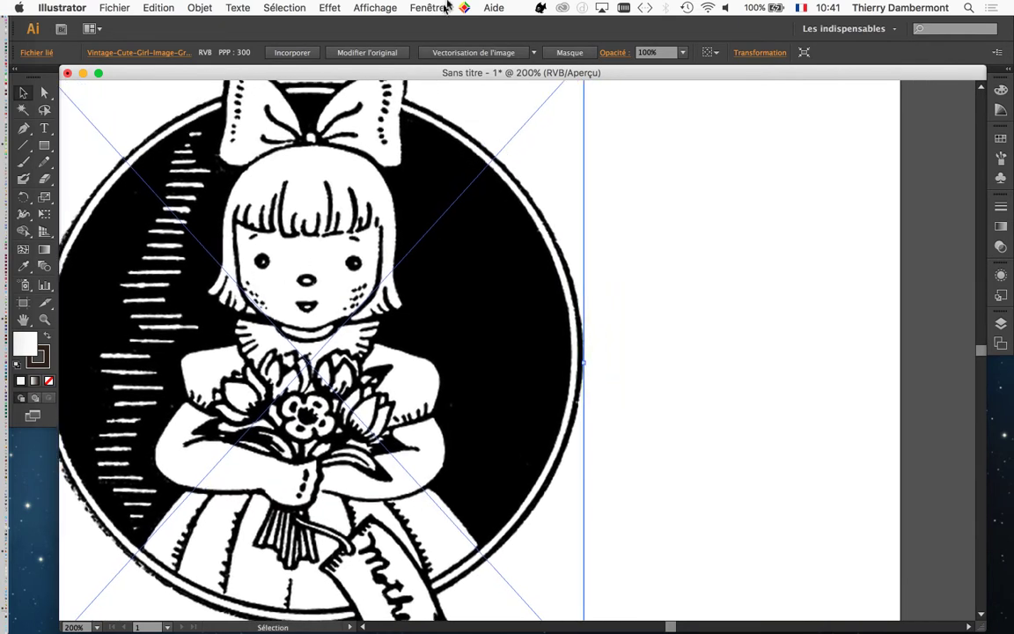
- Vectorise the placed image with Vectorisation de l'image using the [Par défaut] preset in Noir et blanc mode, and enable Ignorer le blanc
{"action": "left_click", "coordinate": [442, 8]}
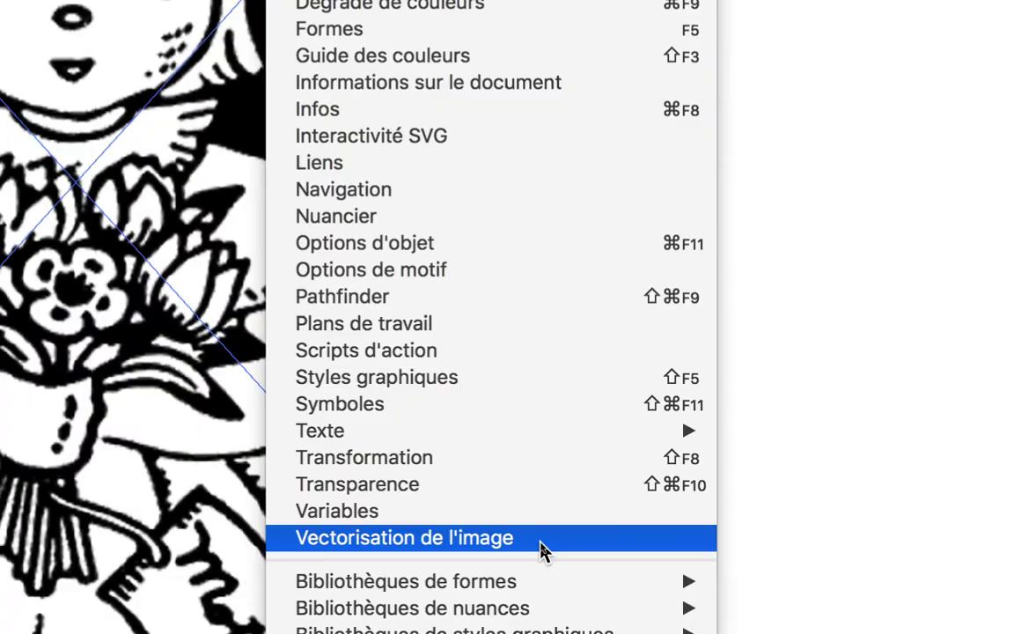
{"action": "left_click", "coordinate": [540, 549]}
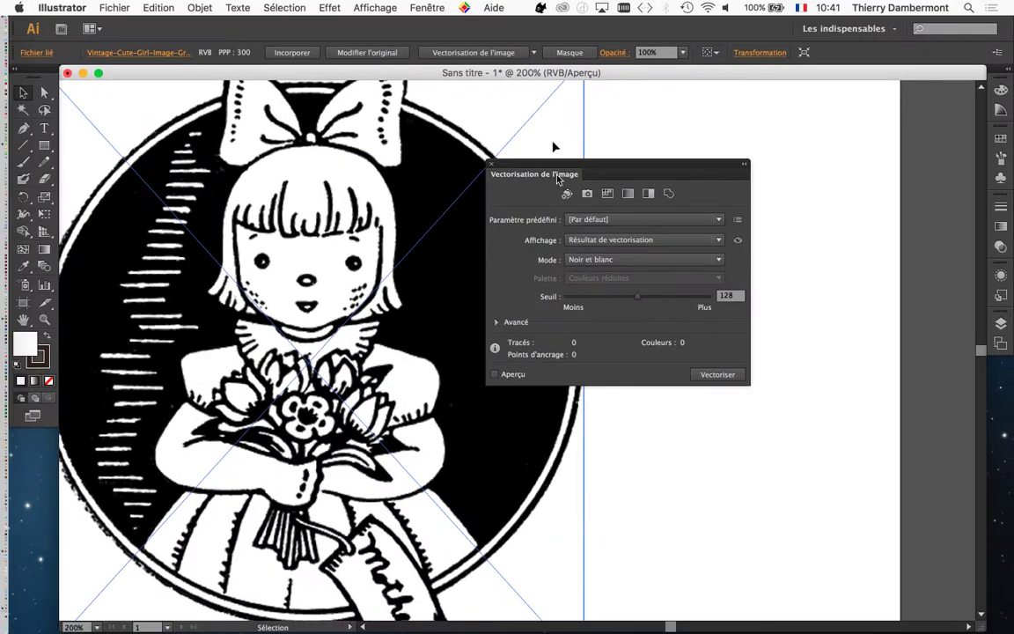
{"action": "left_click_drag", "start_coordinate": [565, 165], "coordinate": [701, 132]}
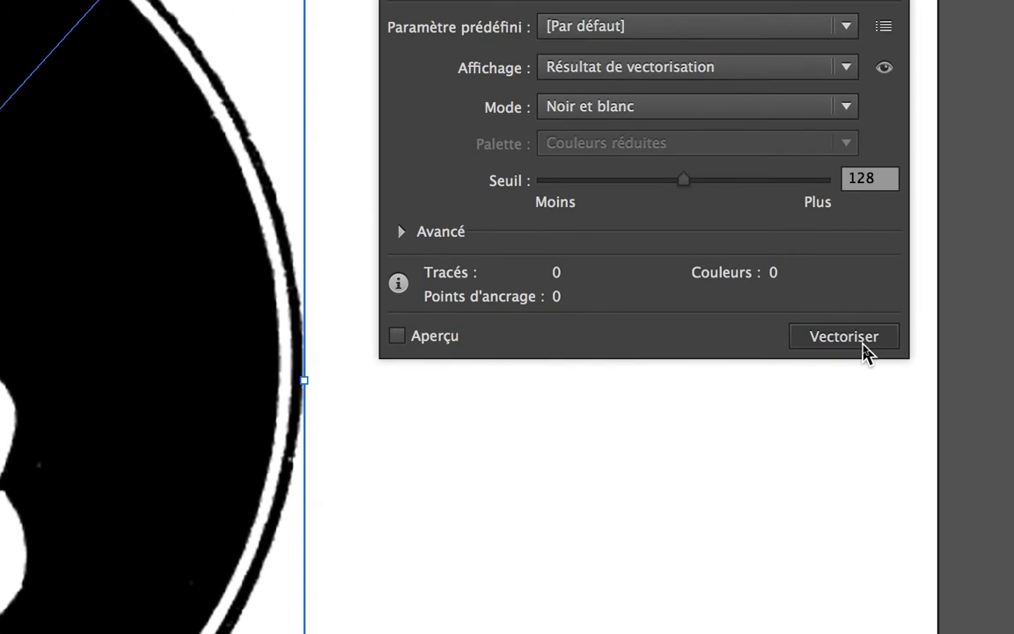
{"action": "left_click", "coordinate": [844, 336]}
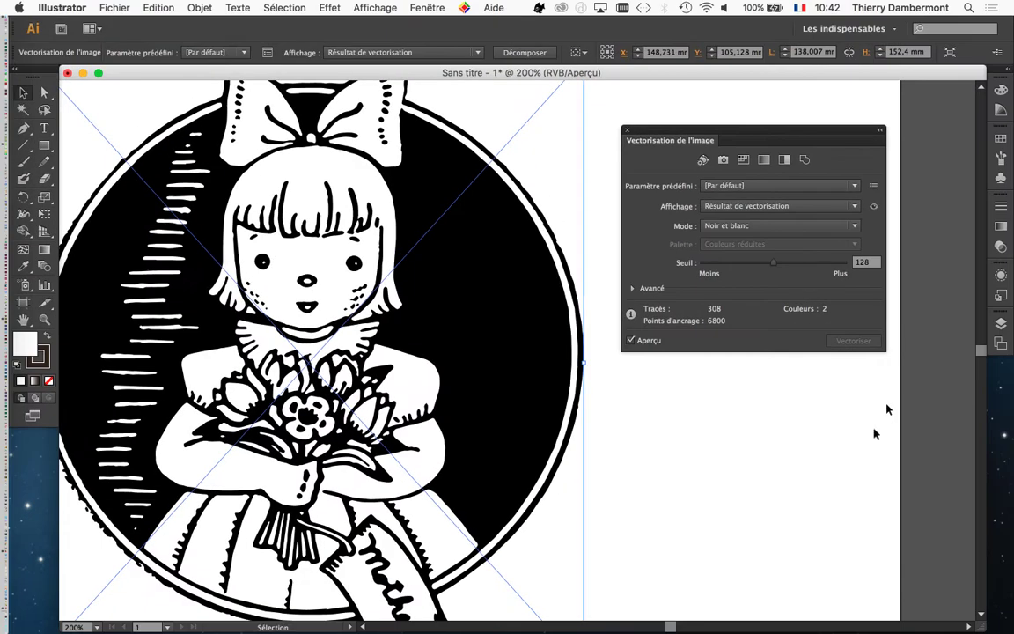
{"action": "left_click", "coordinate": [633, 290]}
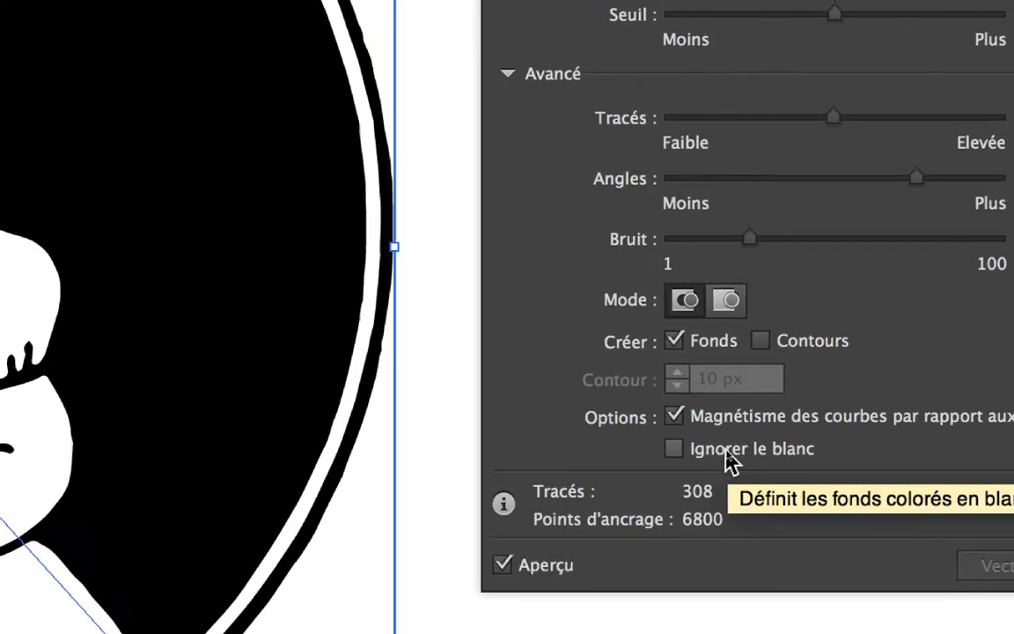
{"action": "left_click", "coordinate": [727, 456]}
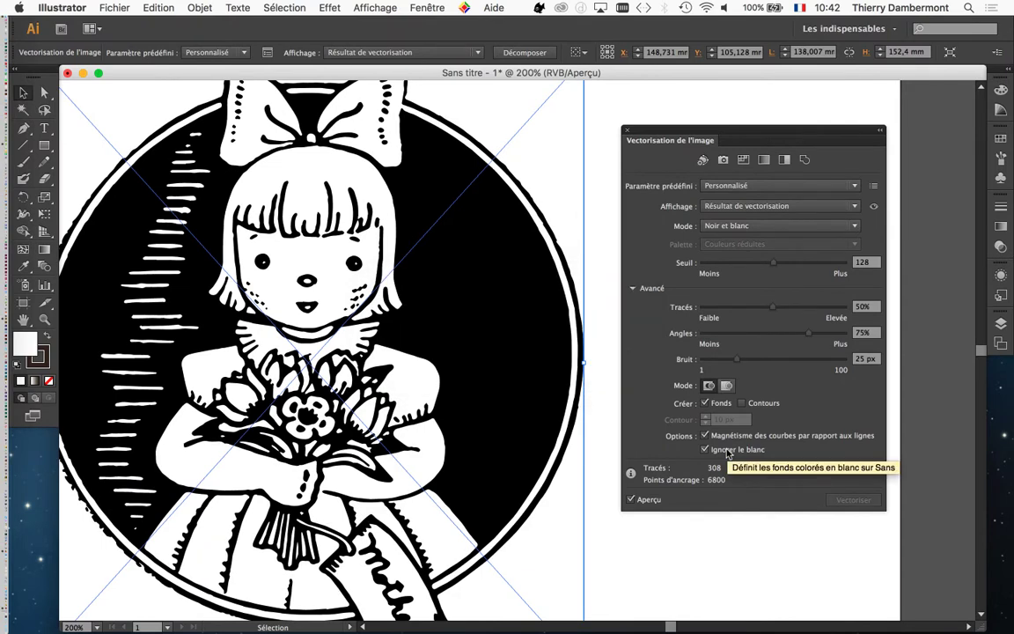
- Examine the traced face up close and compare the vector result with the source image
{"action": "scroll", "coordinate": [302, 293], "scroll_direction": "up", "scroll_amount": 3}
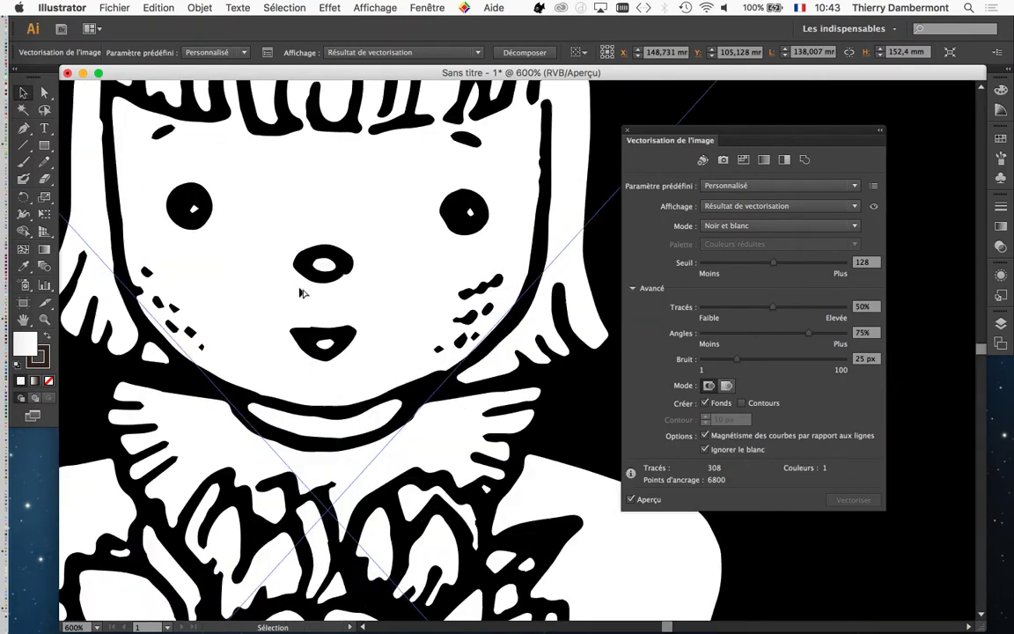
{"action": "scroll", "coordinate": [302, 293], "scroll_direction": "up", "scroll_amount": 2}
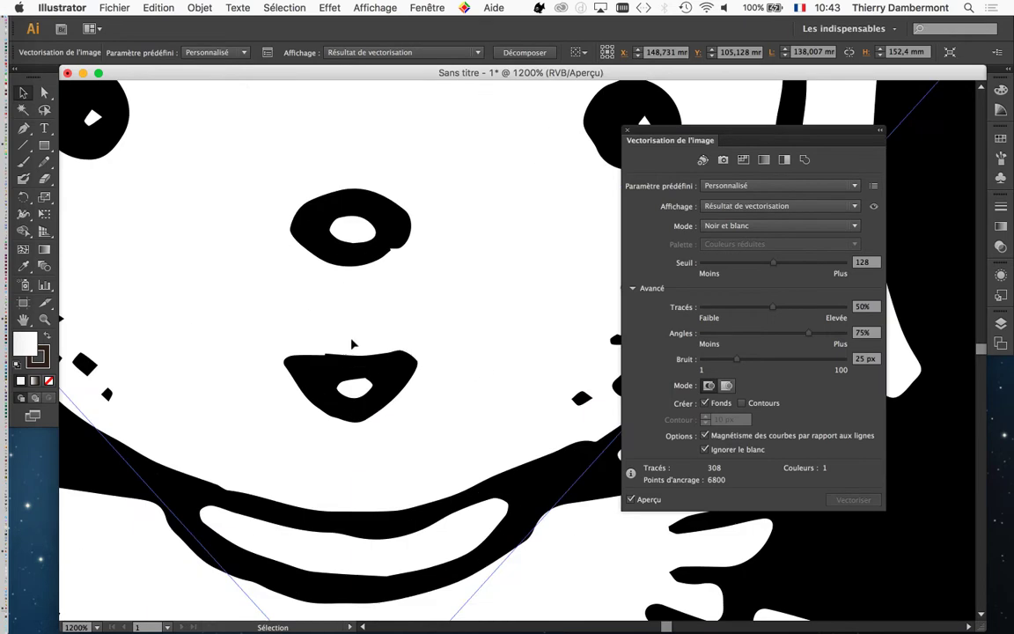
{"action": "scroll", "coordinate": [375, 325], "scroll_direction": "down", "scroll_amount": 2}
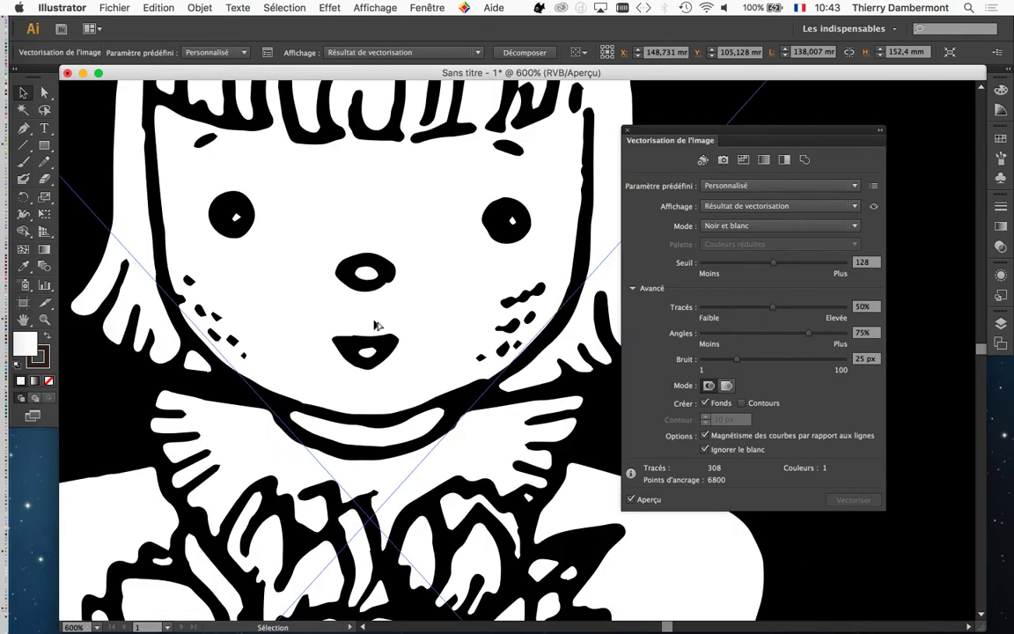
{"action": "scroll", "coordinate": [375, 324], "scroll_direction": "up", "scroll_amount": 2}
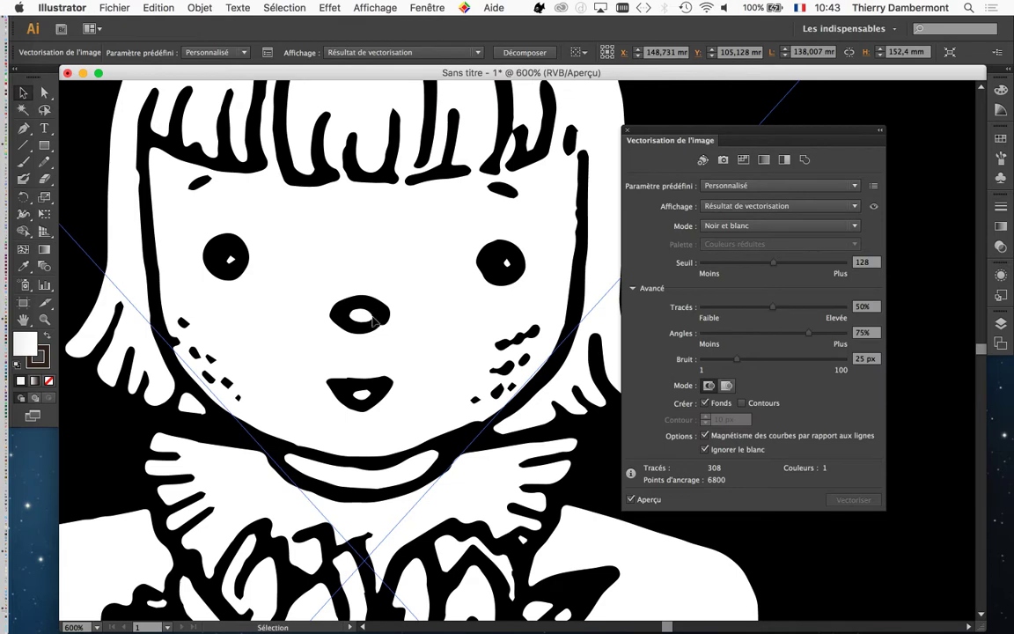
{"action": "scroll", "coordinate": [374, 322], "scroll_direction": "down", "scroll_amount": 1}
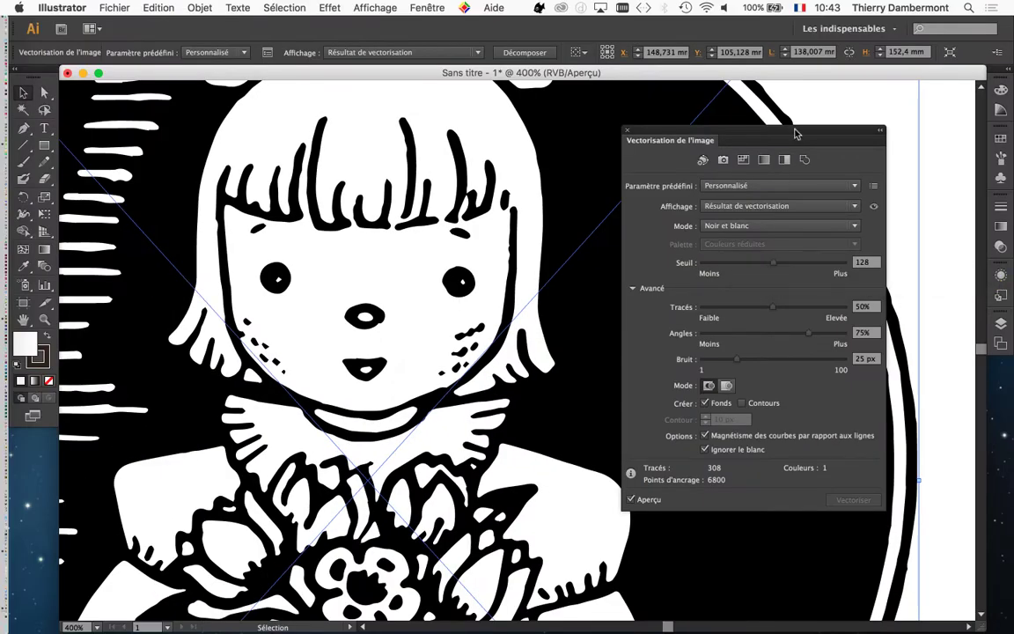
{"action": "left_click_drag", "start_coordinate": [795, 133], "coordinate": [341, 140]}
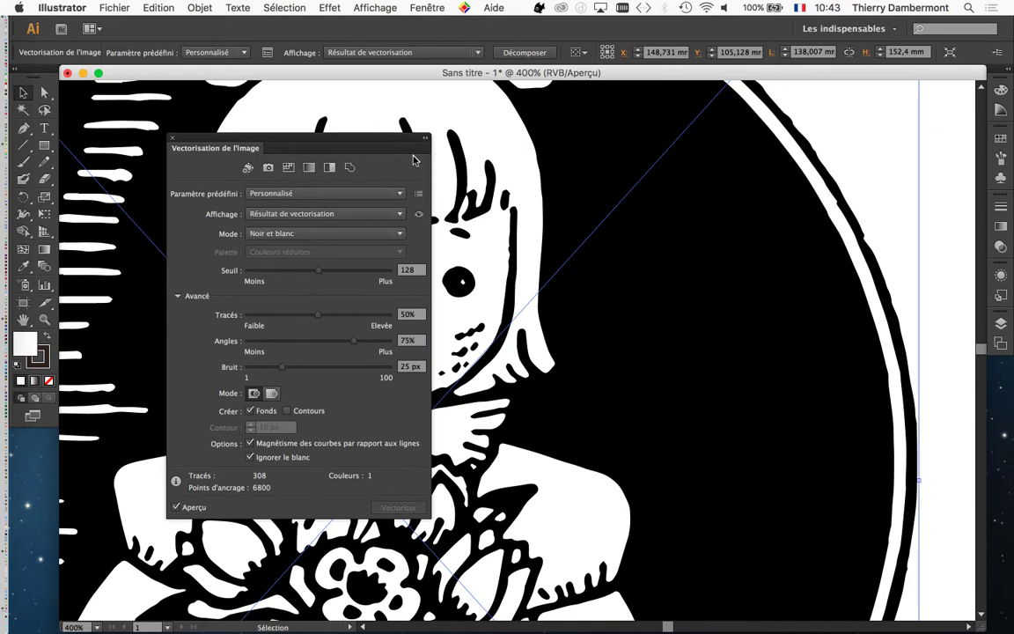
{"action": "left_click_drag", "start_coordinate": [409, 140], "coordinate": [393, 242]}
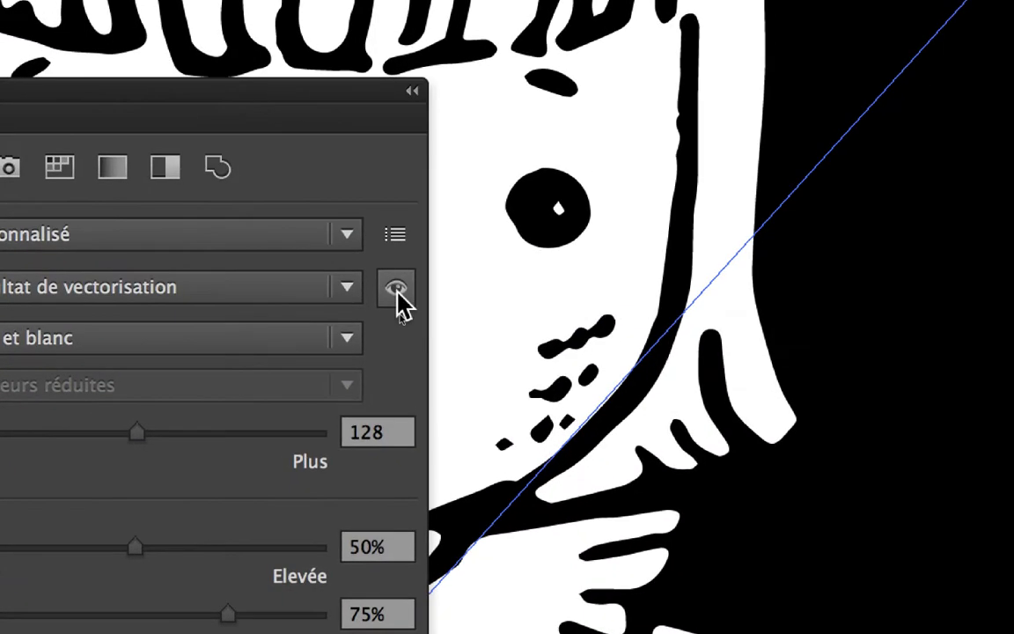
{"action": "left_click", "coordinate": [396, 291]}
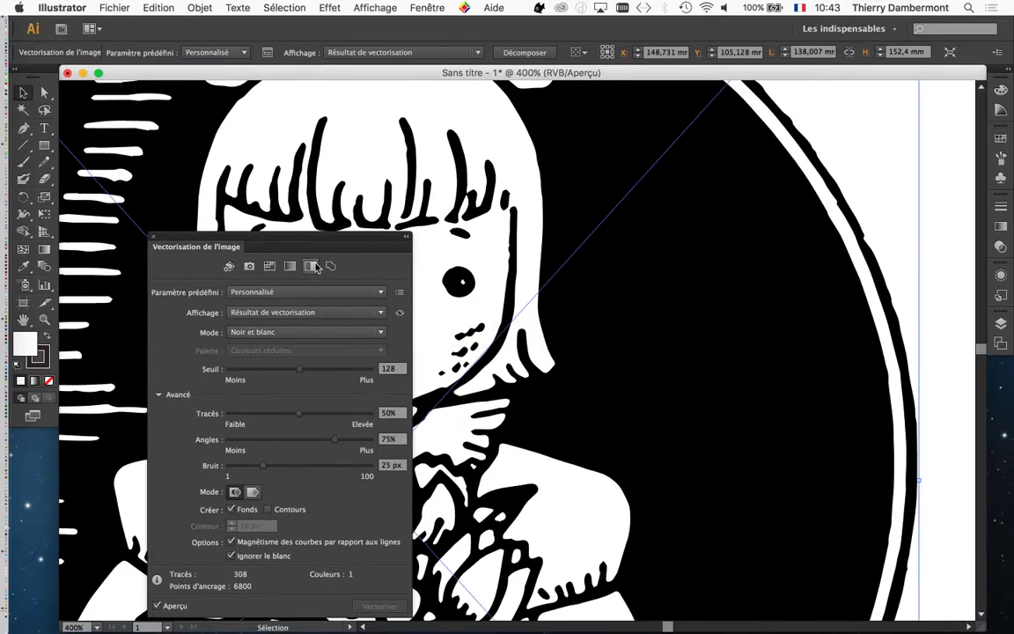
- Lower the tracing threshold (Seuil) to 50 and further to 26, keeping the traced face in view
{"action": "mouse_move", "coordinate": [296, 240]}
{"action": "left_mouse_down"}
{"action": "mouse_move", "coordinate": [573, 238]}
{"action": "mouse_move", "coordinate": [791, 132]}
{"action": "left_mouse_up"}
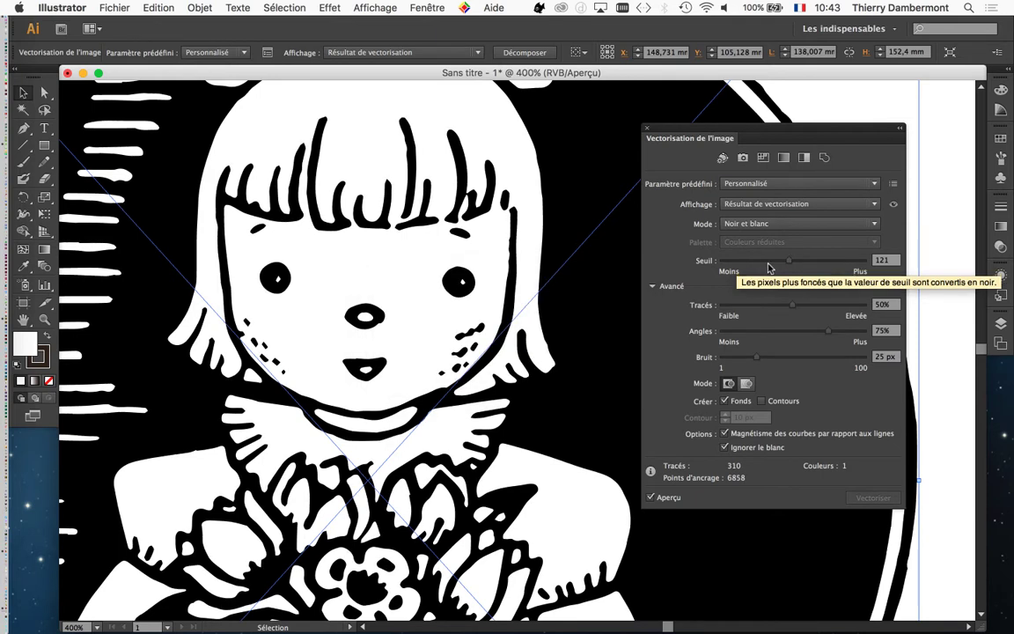
{"action": "left_click", "coordinate": [783, 265]}
{"action": "left_click_drag", "start_coordinate": [783, 265], "coordinate": [749, 267]}
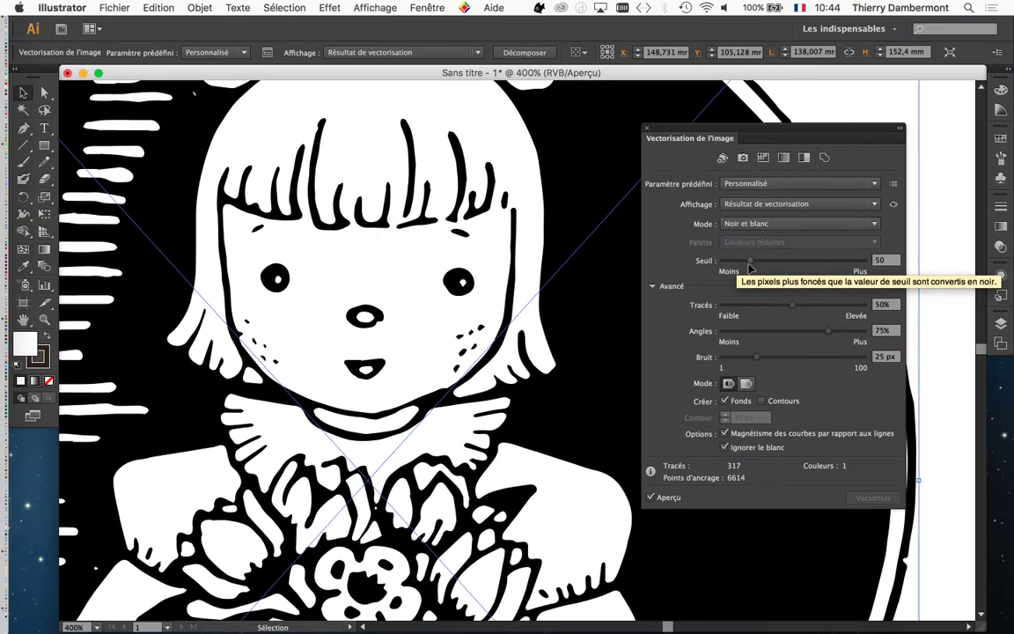
{"action": "left_click_drag", "start_coordinate": [750, 264], "coordinate": [736, 266]}
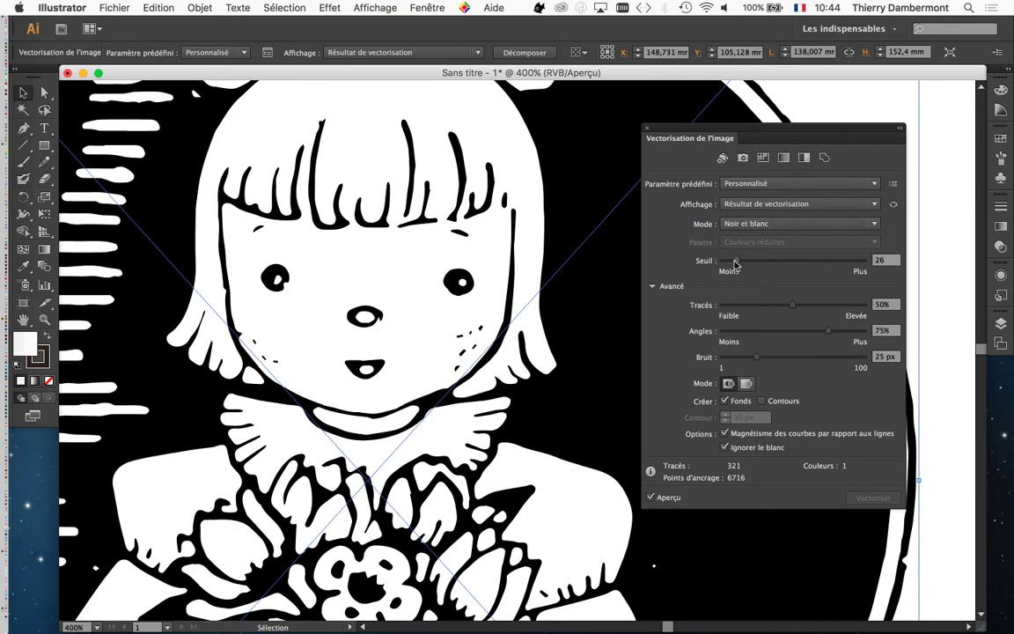
- Try tracing thresholds (Seuil) of 40, 131 and 53, and settle on 43
{"action": "left_click_drag", "start_coordinate": [735, 264], "coordinate": [742, 266]}
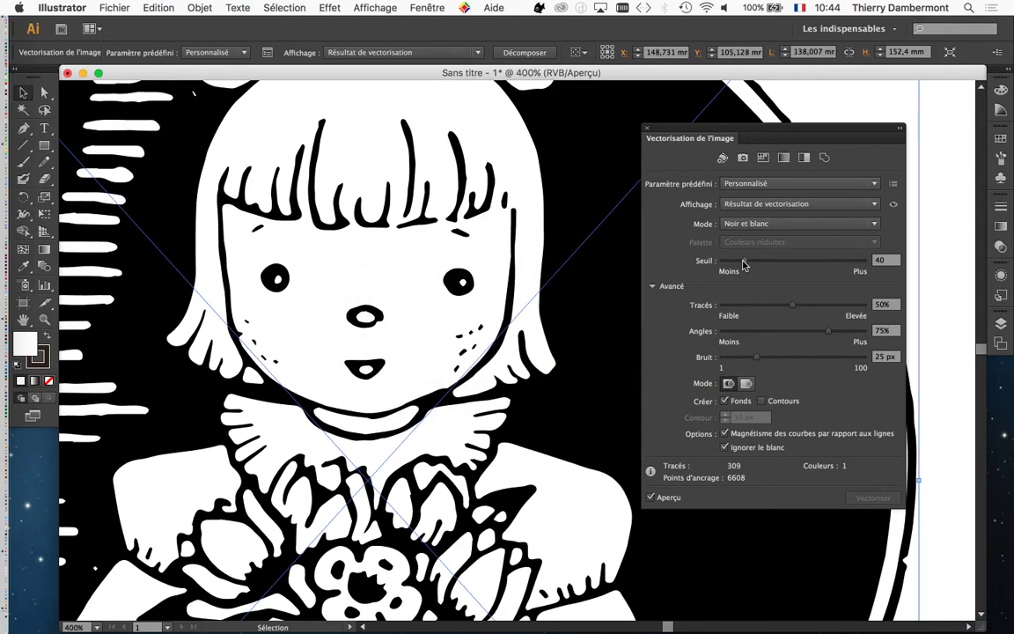
{"action": "left_click", "coordinate": [795, 263]}
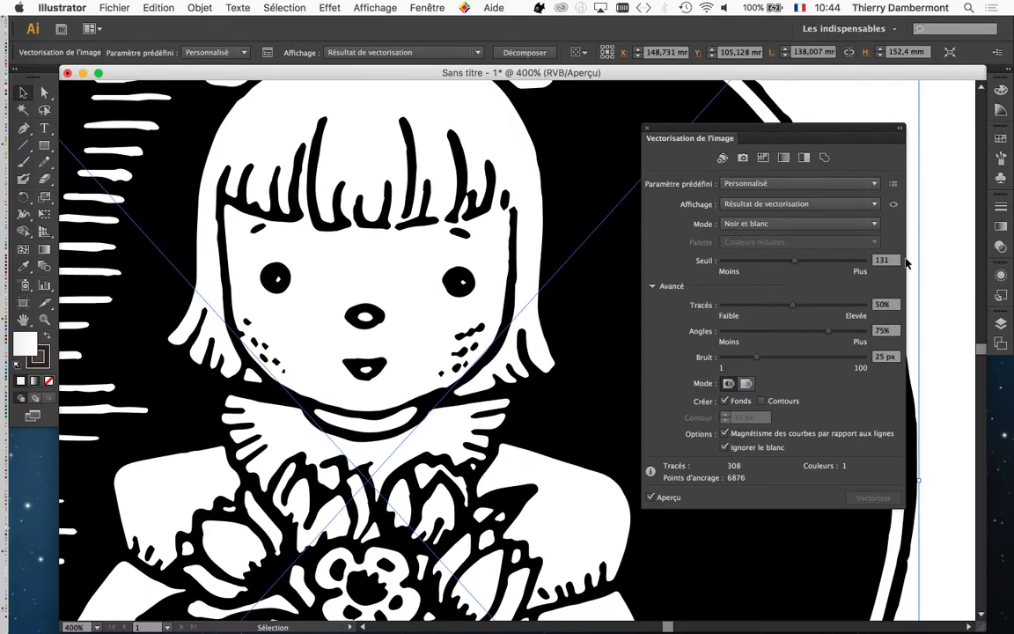
{"action": "left_click", "coordinate": [754, 263]}
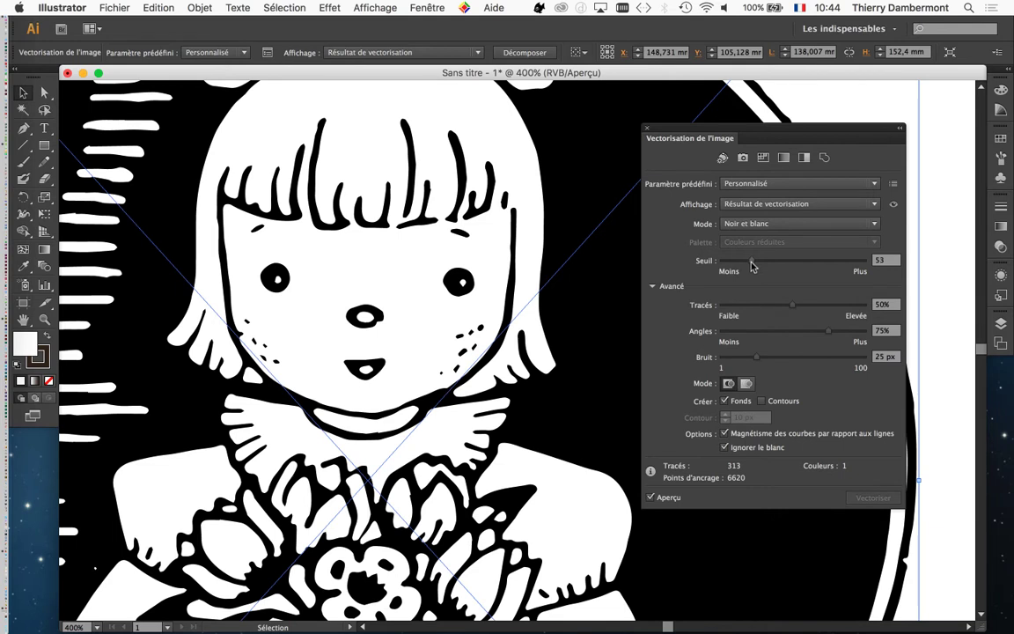
{"action": "left_click_drag", "start_coordinate": [752, 263], "coordinate": [747, 262]}
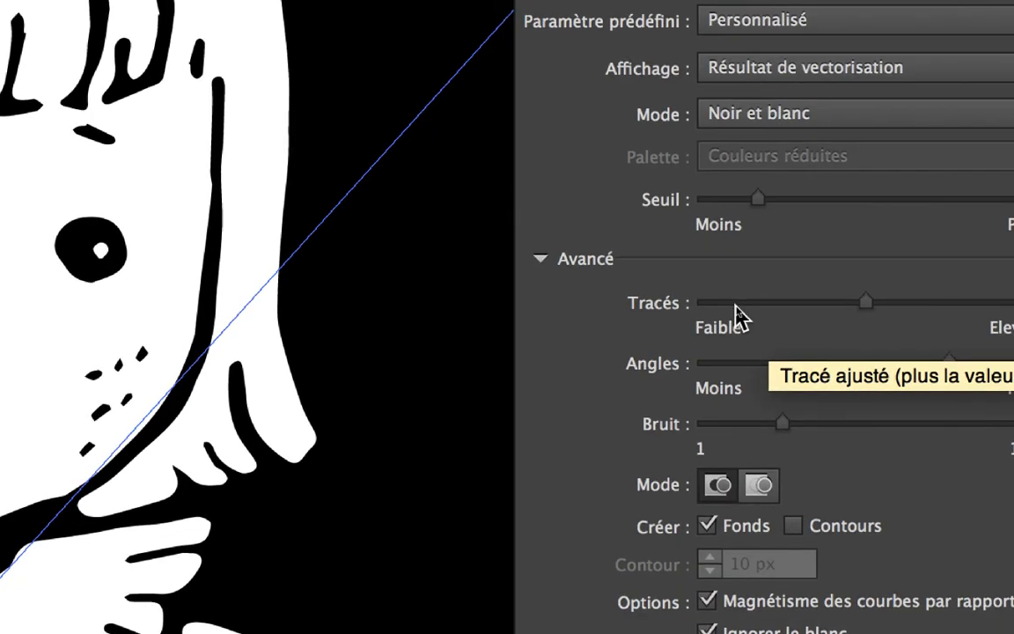
- Test the path fitting (Tracés) at 13%, 51% and 27% on the bouquet, and settle on 48%
{"action": "left_click", "coordinate": [736, 305]}
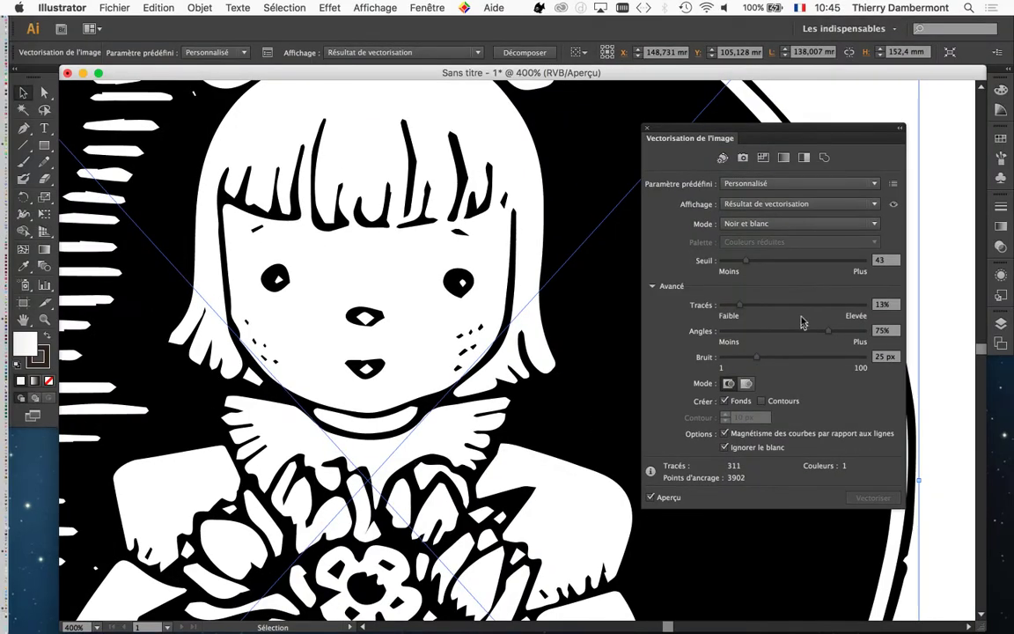
{"action": "left_click_drag", "start_coordinate": [344, 450], "coordinate": [397, 264]}
{"action": "scroll", "coordinate": [397, 264], "scroll_direction": "down", "scroll_amount": 5}
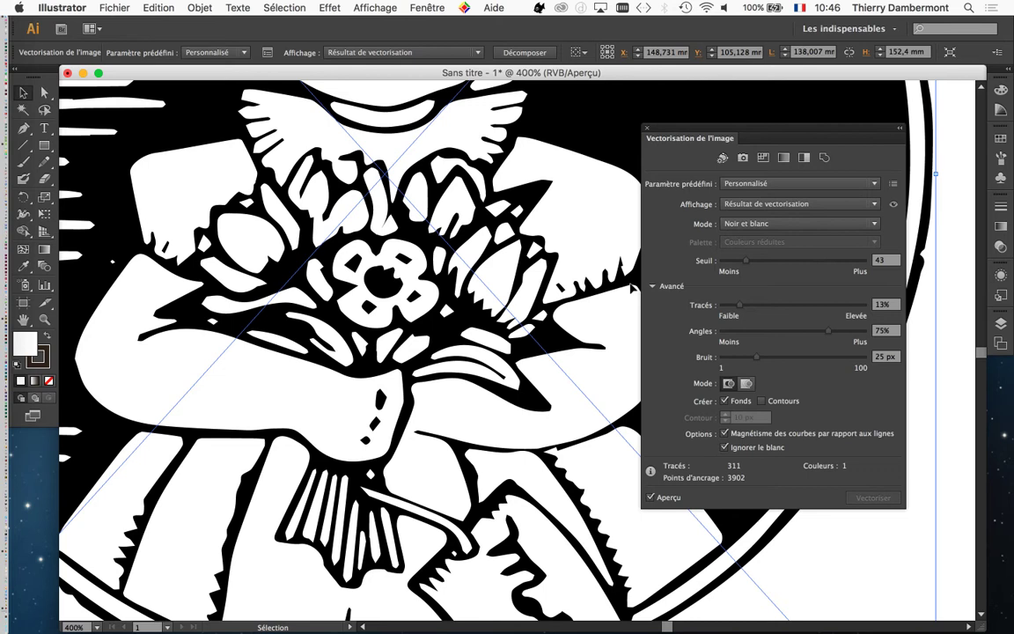
{"action": "left_click", "coordinate": [794, 305]}
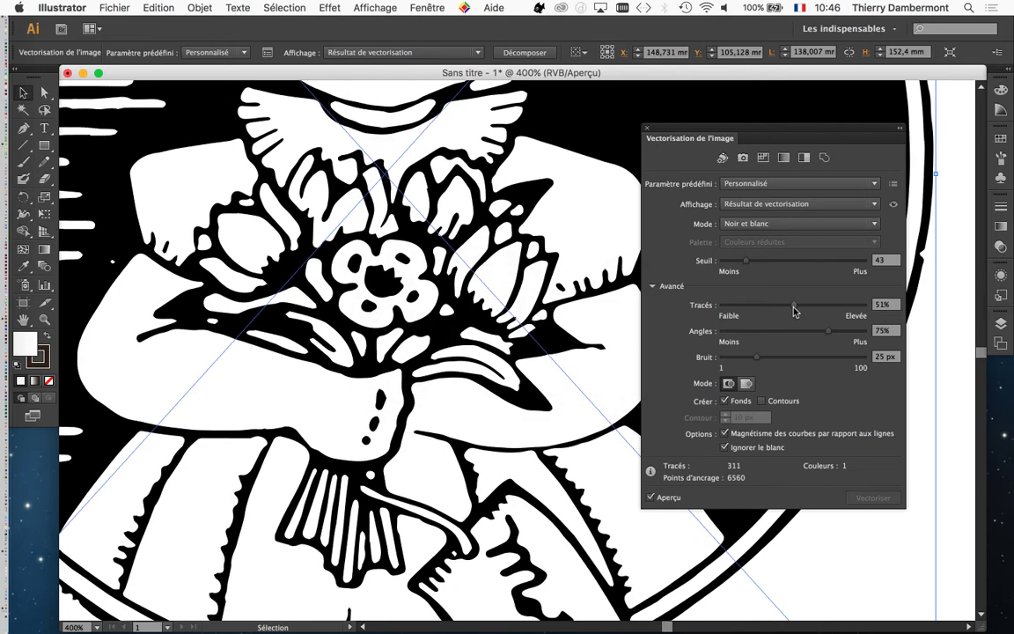
{"action": "left_click_drag", "start_coordinate": [793, 306], "coordinate": [757, 306]}
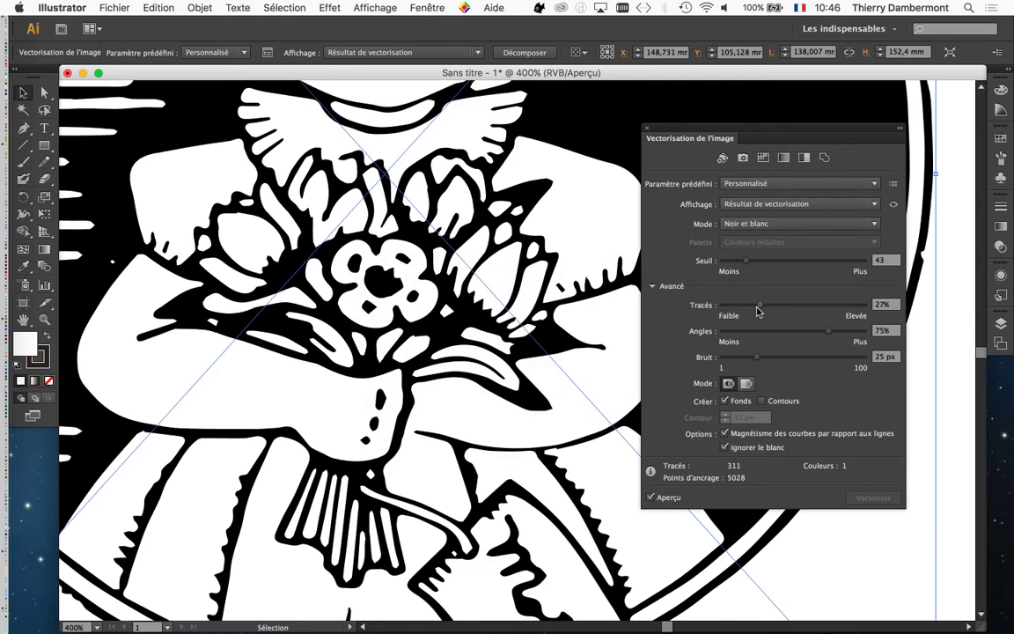
{"action": "left_click_drag", "start_coordinate": [759, 308], "coordinate": [784, 308]}
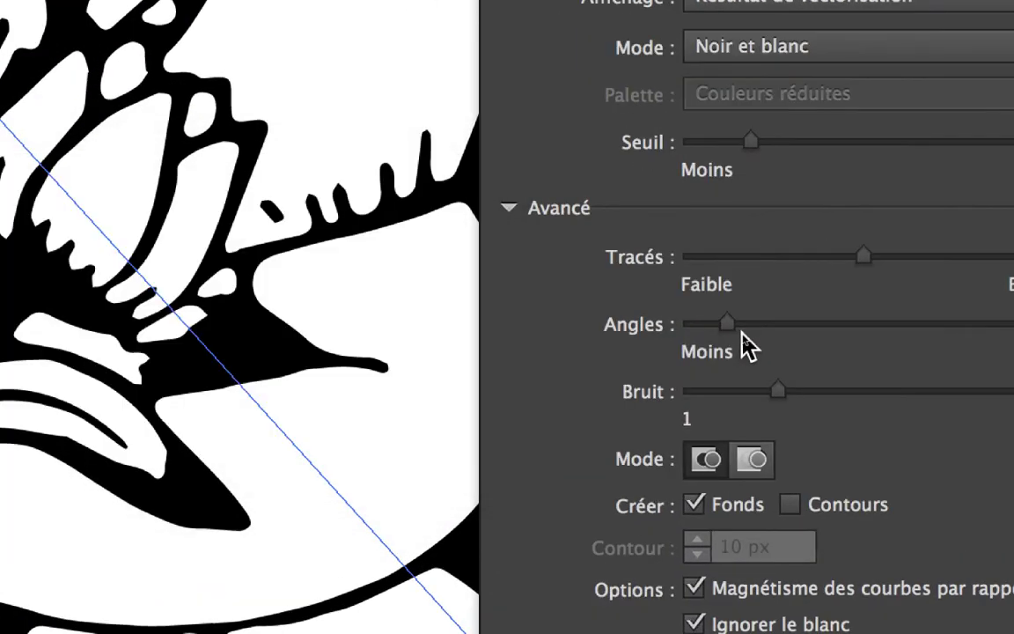
- Try the corner setting (Angles) at 10%, check the traced face, and raise it to 100%
{"action": "scroll", "coordinate": [50, 292], "scroll_direction": "up", "scroll_amount": 4}
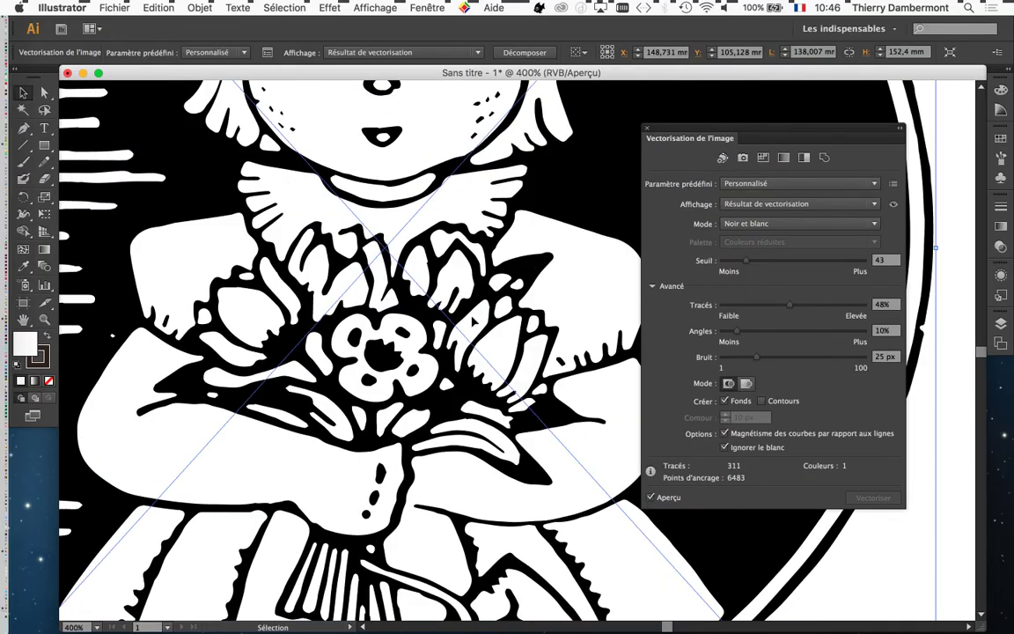
{"action": "scroll", "coordinate": [352, 334], "scroll_direction": "up", "scroll_amount": 5}
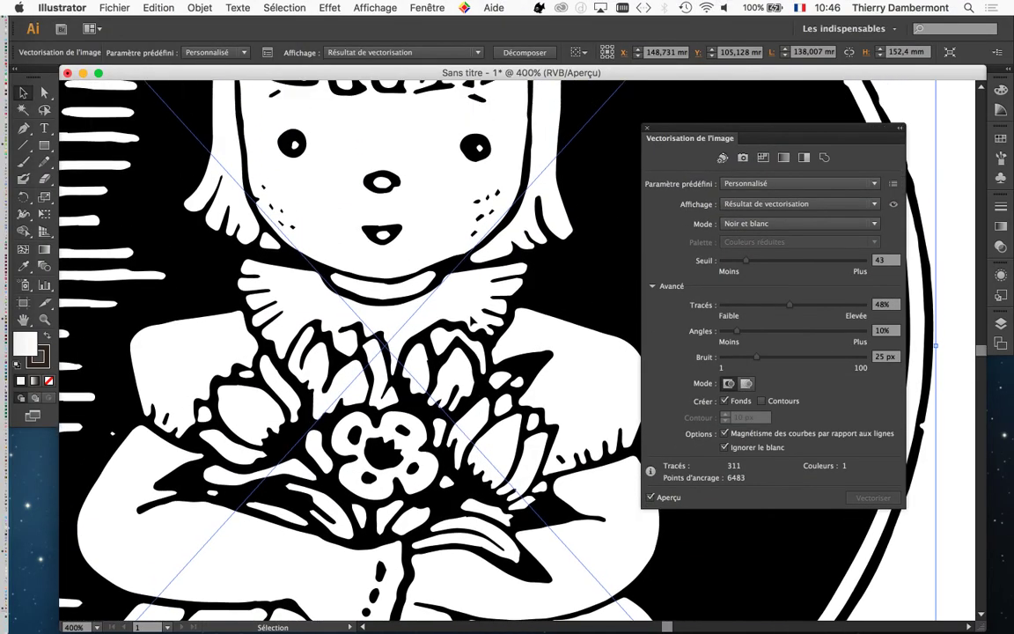
{"action": "scroll", "coordinate": [346, 217], "scroll_direction": "up", "scroll_amount": 2}
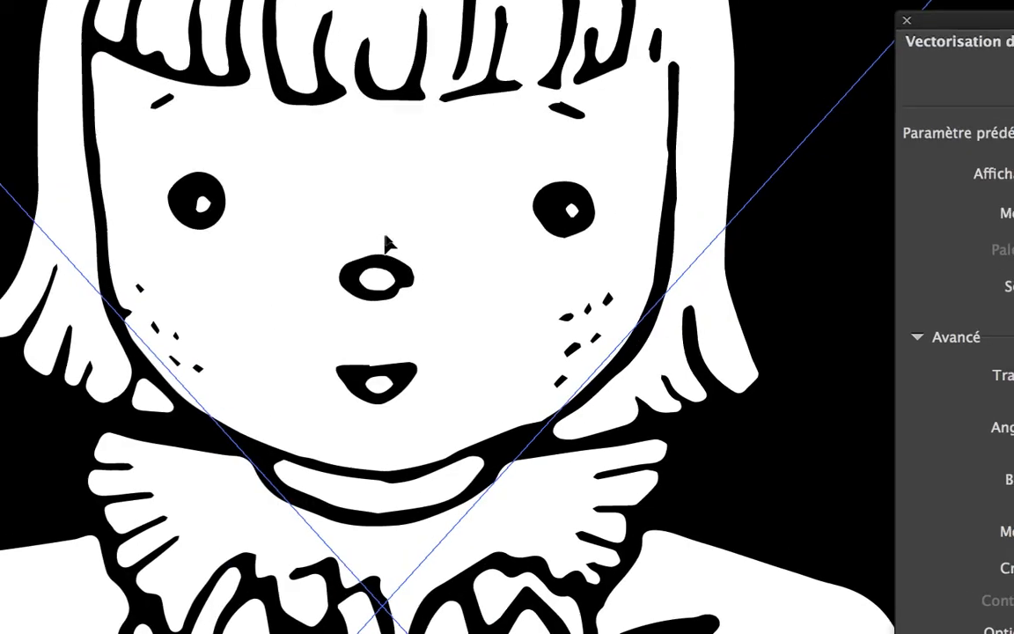
{"action": "left_click", "coordinate": [724, 296]}
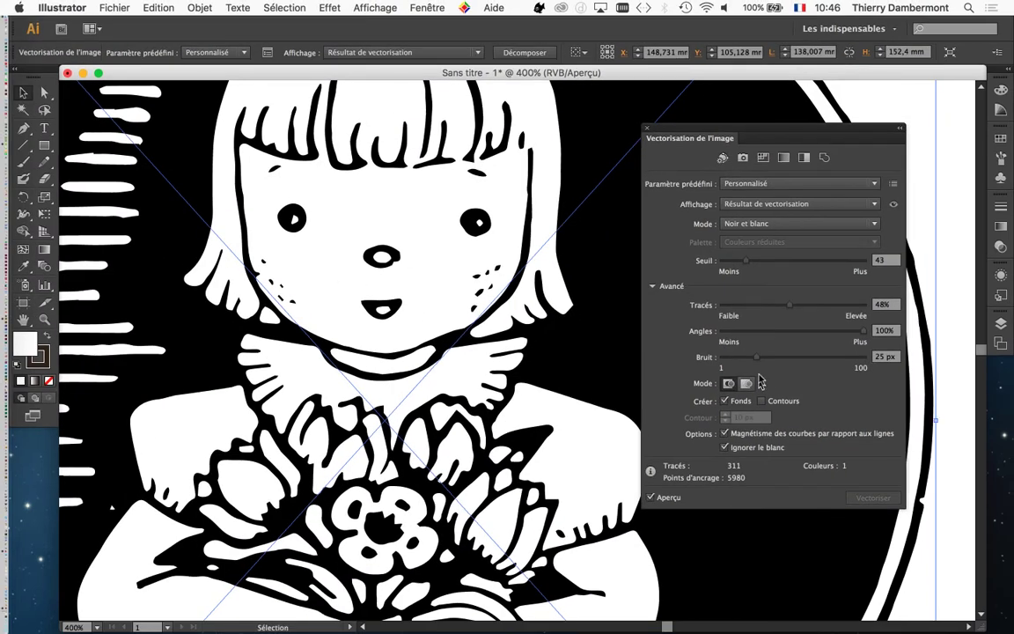
- Test the noise setting (Bruit) at 98 px, reduce it to 4 px, and move the tracing settings clear of the drawing
{"action": "left_click_drag", "start_coordinate": [811, 363], "coordinate": [860, 362]}
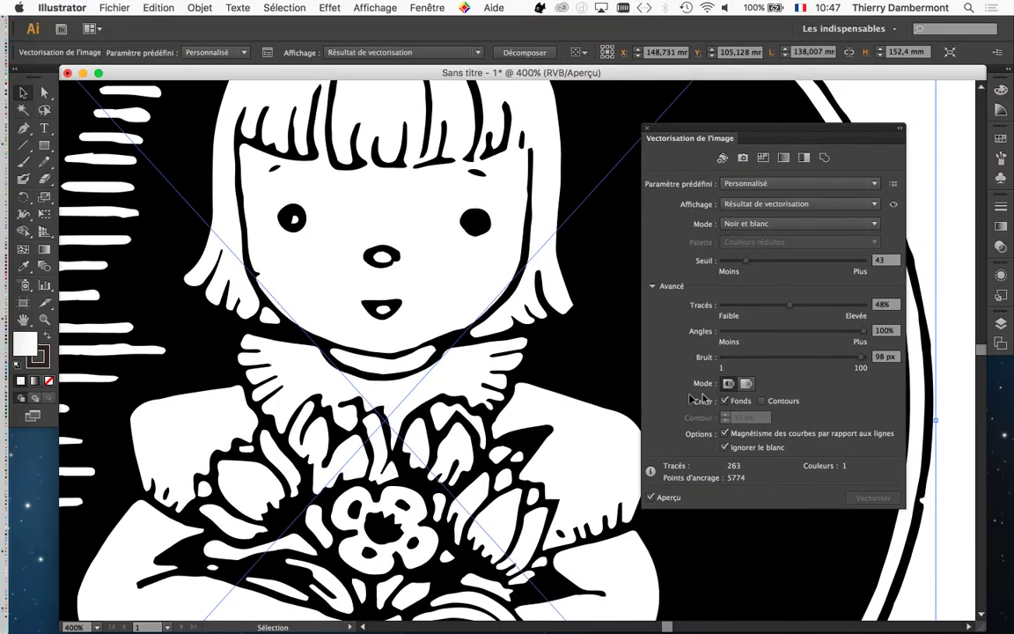
{"action": "left_click", "coordinate": [727, 357]}
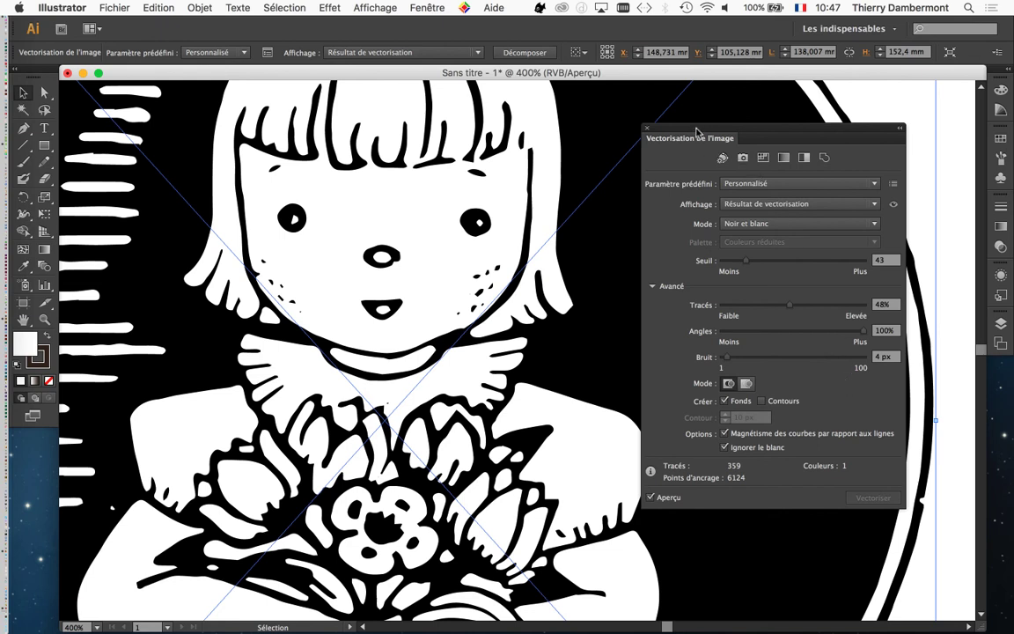
{"action": "left_click_drag", "start_coordinate": [695, 132], "coordinate": [764, 115]}
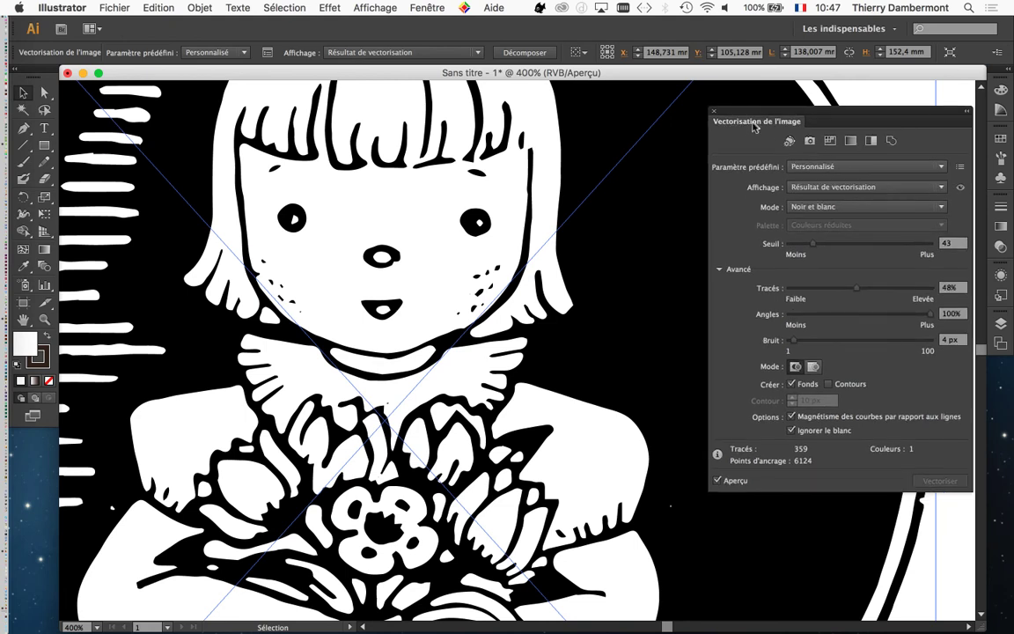
- Save the document as girl-01.ai in the "C-travailler les paramètre..." folder, in Adobe Illustrator format with version Illustrator CS6
{"action": "left_click", "coordinate": [113, 8]}
{"action": "left_click", "coordinate": [163, 127]}
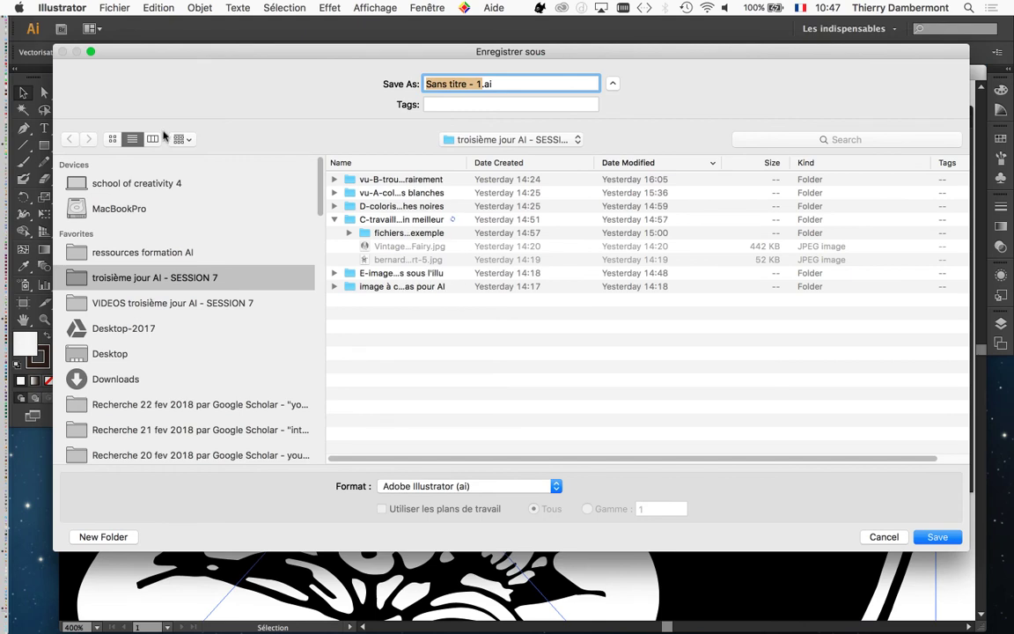
{"action": "double_click", "coordinate": [400, 222]}
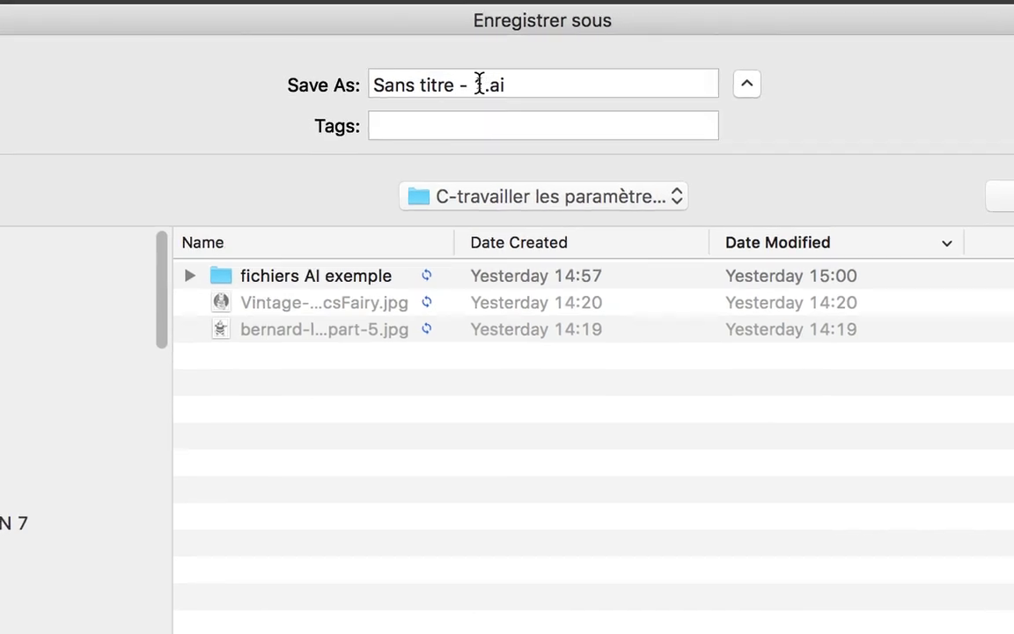
{"action": "left_click_drag", "start_coordinate": [479, 84], "coordinate": [421, 64]}
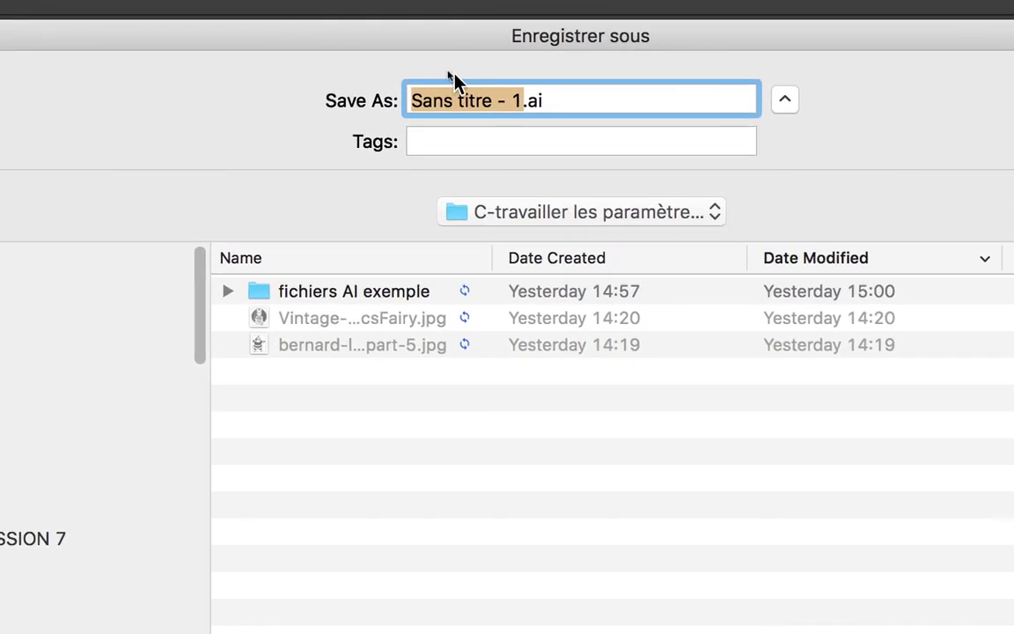
{"action": "type", "text": "girl-0"}
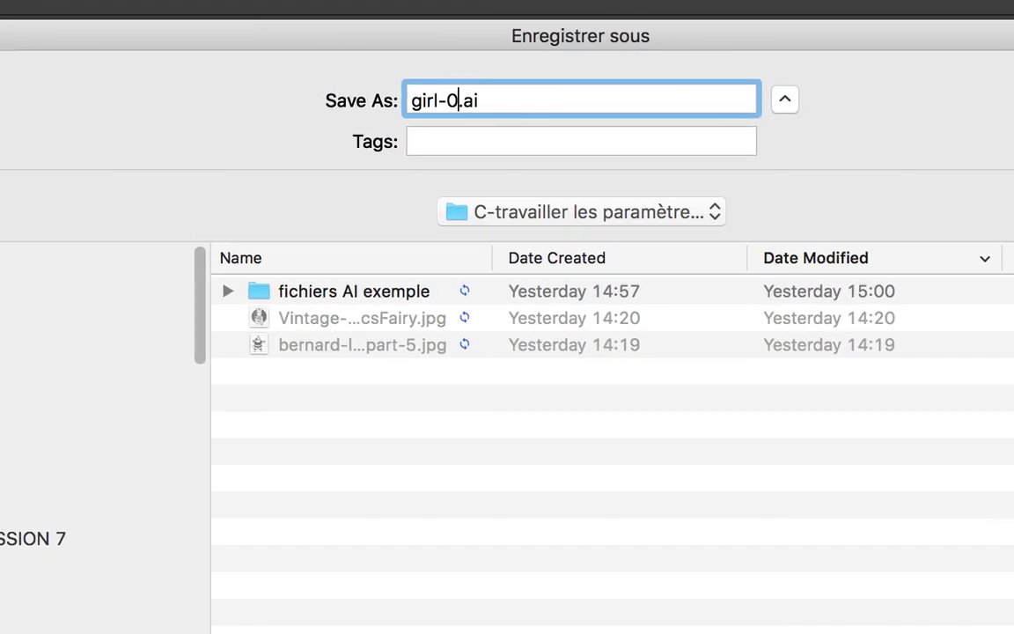
{"action": "type", "text": "1"}
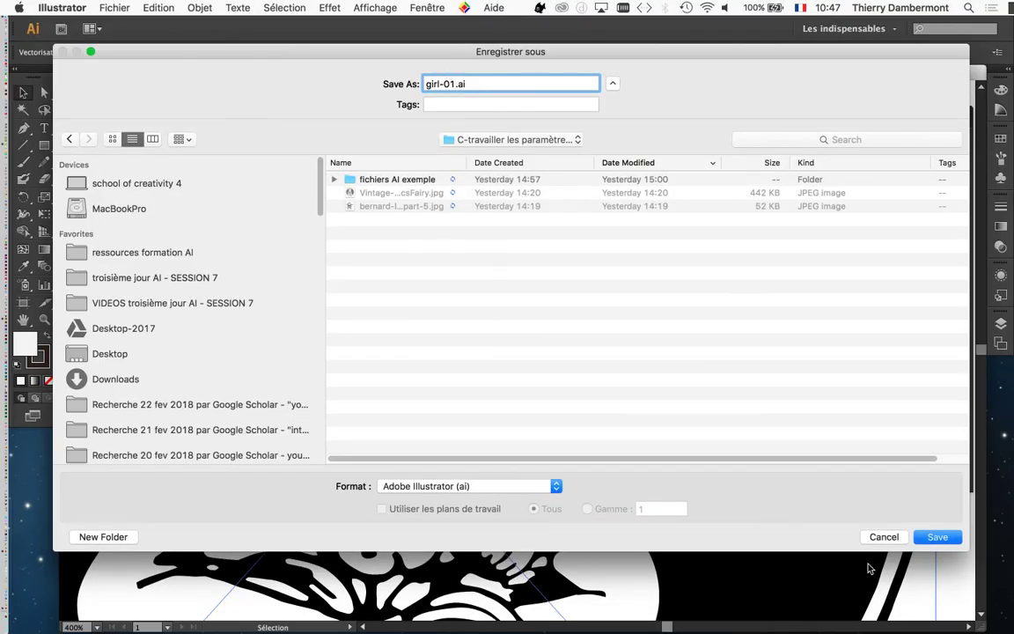
{"action": "left_click", "coordinate": [944, 535]}
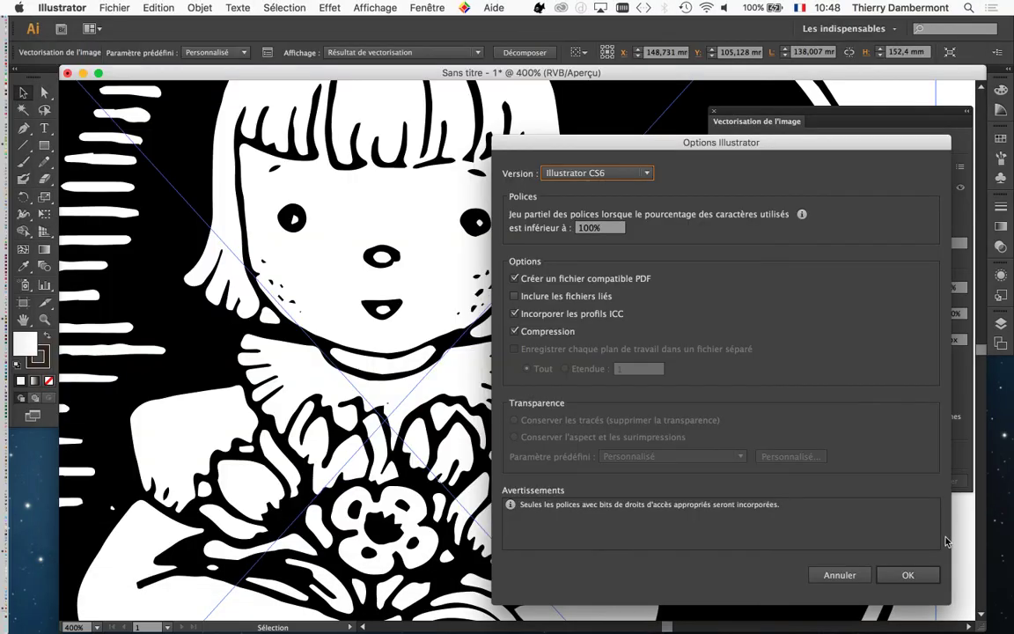
{"action": "left_click", "coordinate": [908, 575]}
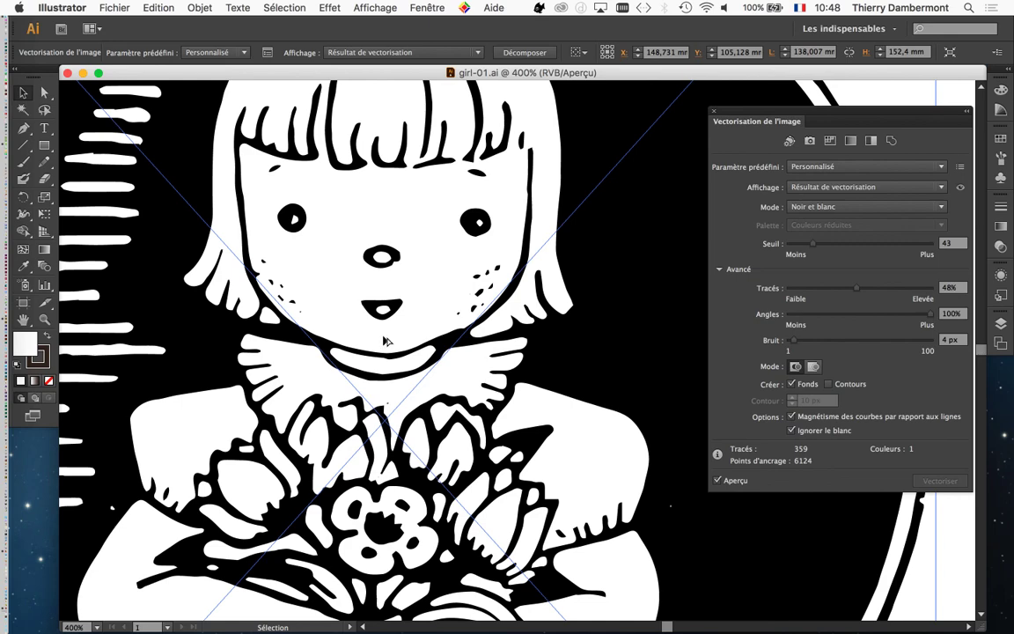